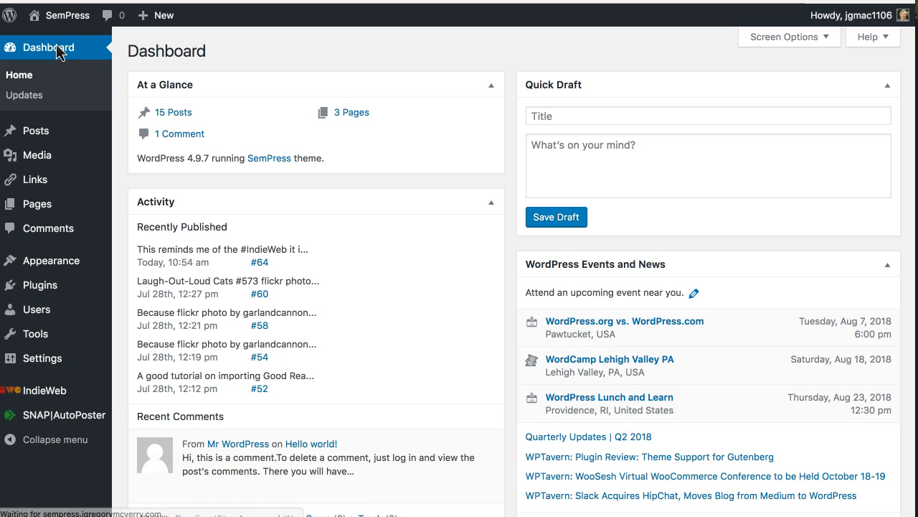
- Search the plugins to add for "elementor" and activate Elementor Page Builder
{"action": "mouse_move", "coordinate": [66, 271]}
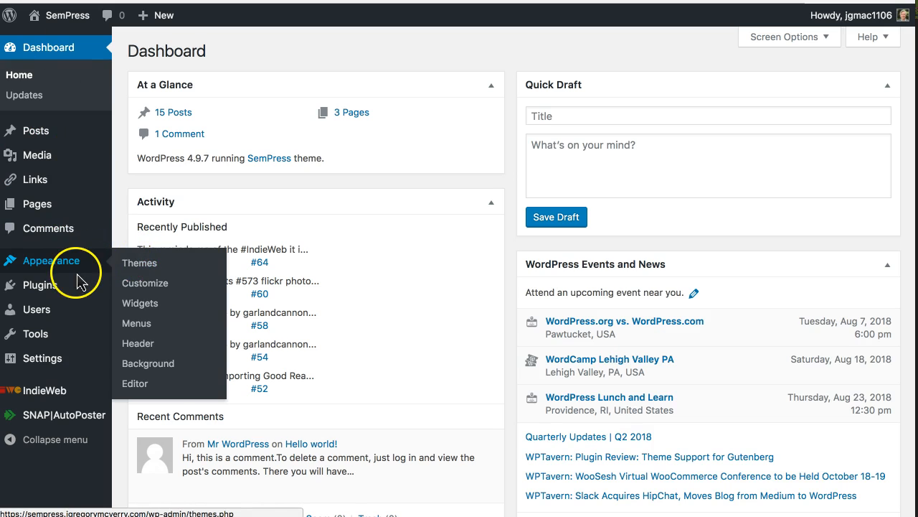
{"action": "mouse_move", "coordinate": [69, 294]}
{"action": "left_click", "coordinate": [141, 310]}
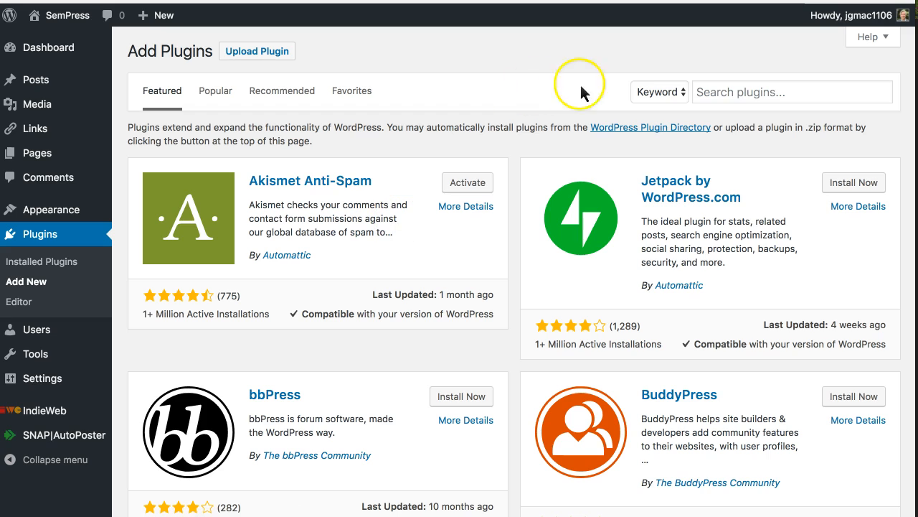
{"action": "left_click", "coordinate": [713, 101]}
{"action": "type", "text": "elementor"}
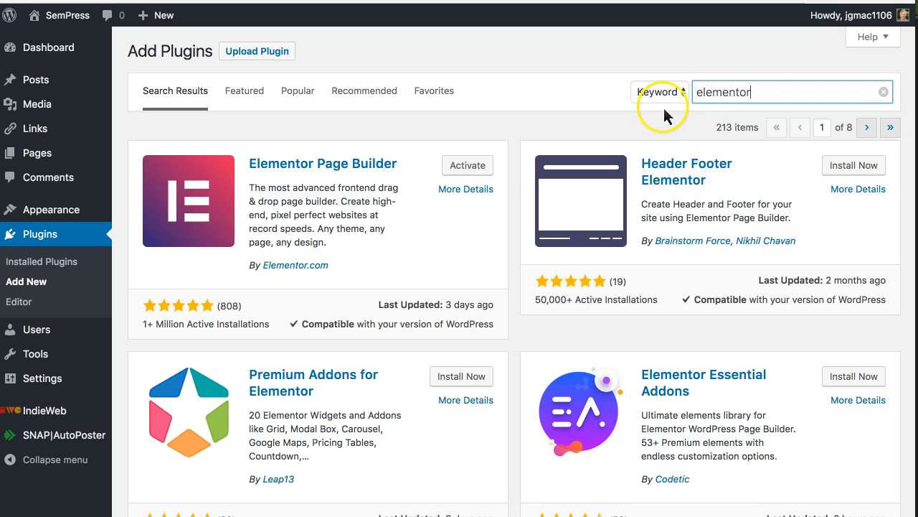
{"action": "left_click", "coordinate": [474, 164]}
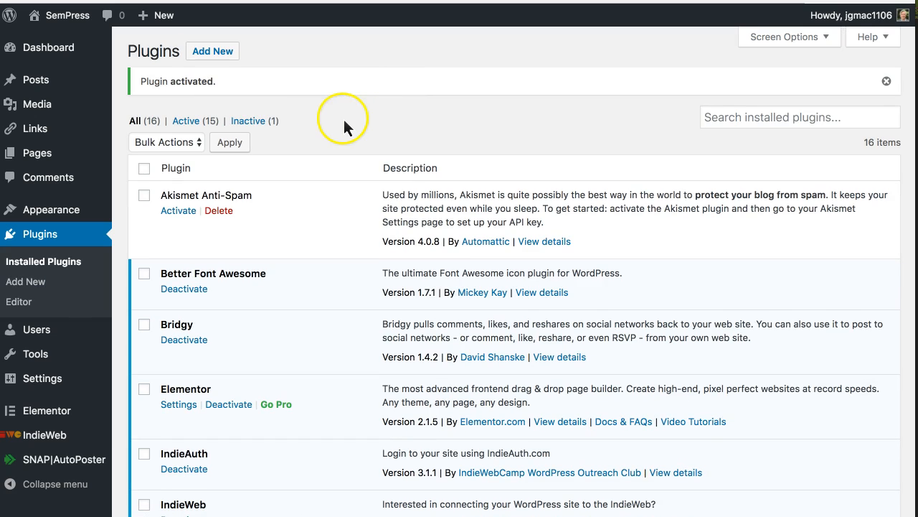
- Find Elementor among the installed plugins and open its settings
{"action": "scroll", "coordinate": [344, 122], "scroll_direction": "down", "scroll_amount": 3}
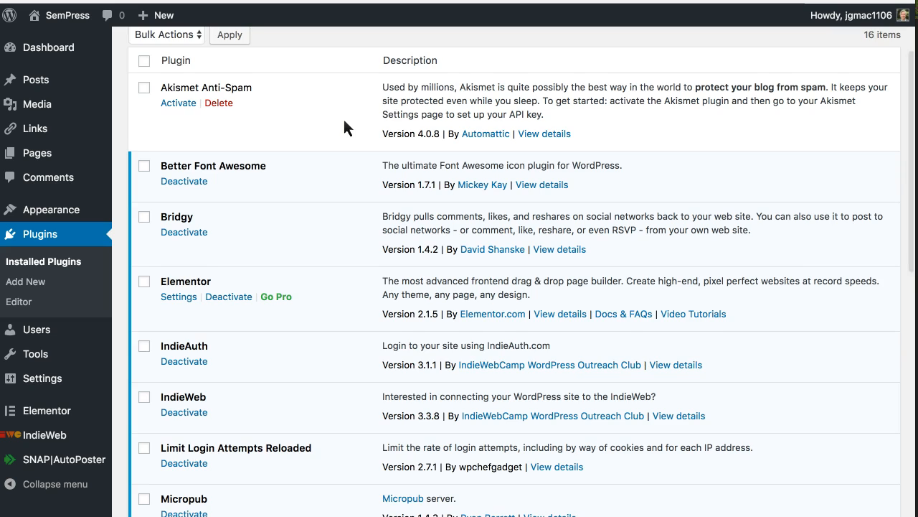
{"action": "scroll", "coordinate": [344, 126], "scroll_direction": "down", "scroll_amount": 3}
{"action": "scroll", "coordinate": [345, 127], "scroll_direction": "down", "scroll_amount": 1}
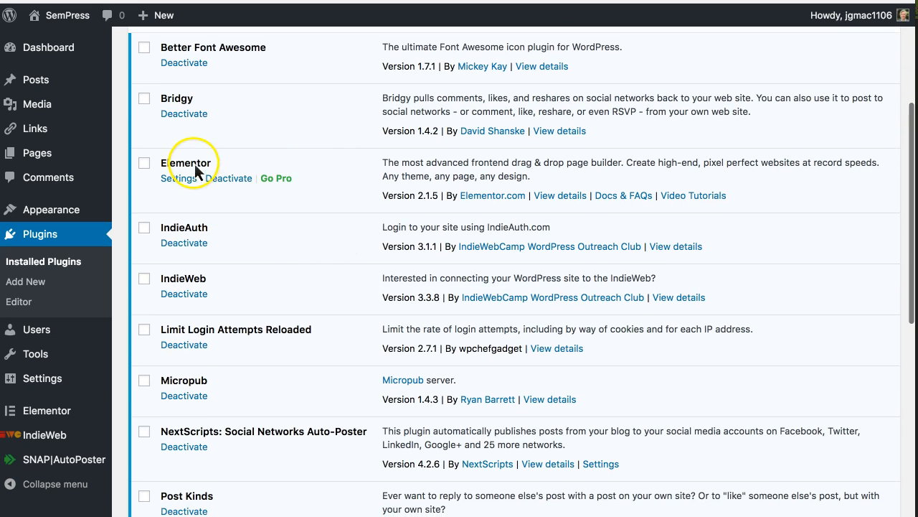
{"action": "left_click", "coordinate": [178, 178]}
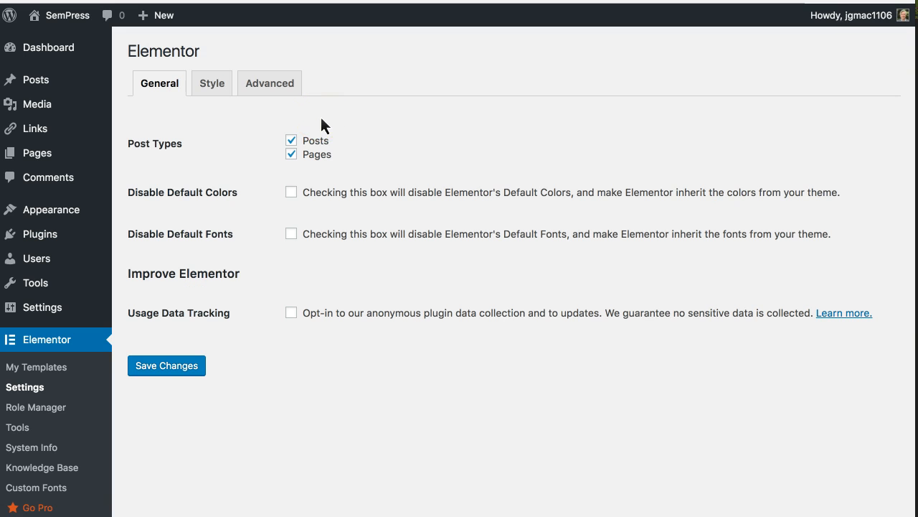
- Examine Elementor's Style settings, from the default generic fonts and content width down to the breakpoints and image lightbox
{"action": "left_click", "coordinate": [227, 80]}
{"action": "scroll", "coordinate": [344, 136], "scroll_direction": "down", "scroll_amount": 2}
{"action": "scroll", "coordinate": [348, 141], "scroll_direction": "down", "scroll_amount": 2}
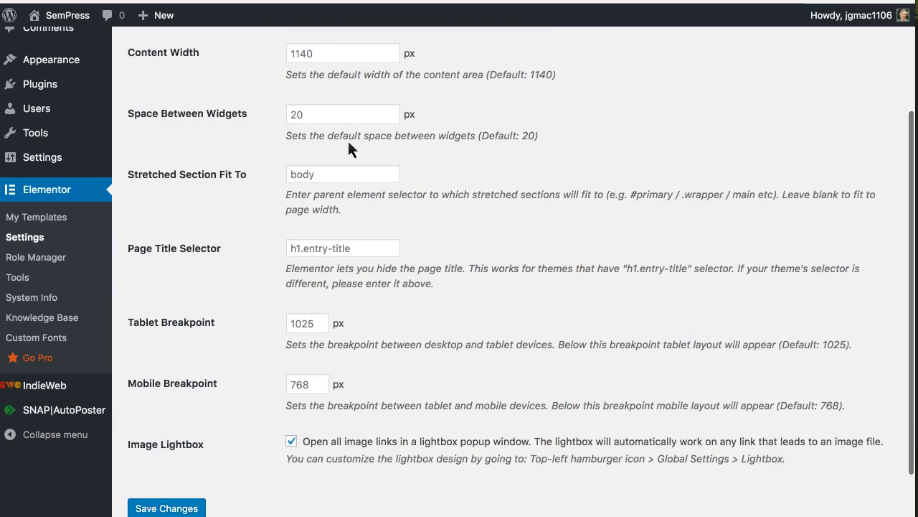
{"action": "scroll", "coordinate": [348, 140], "scroll_direction": "up", "scroll_amount": 4}
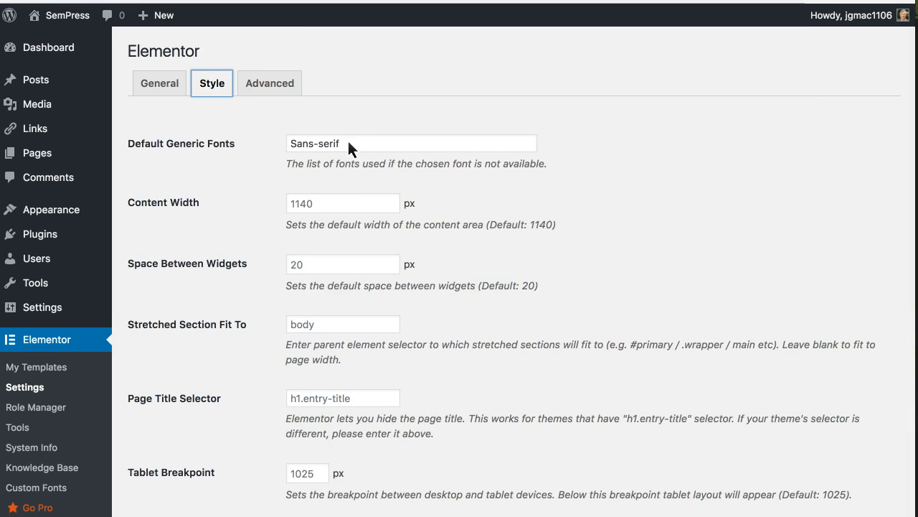
{"action": "scroll", "coordinate": [348, 141], "scroll_direction": "down", "scroll_amount": 2}
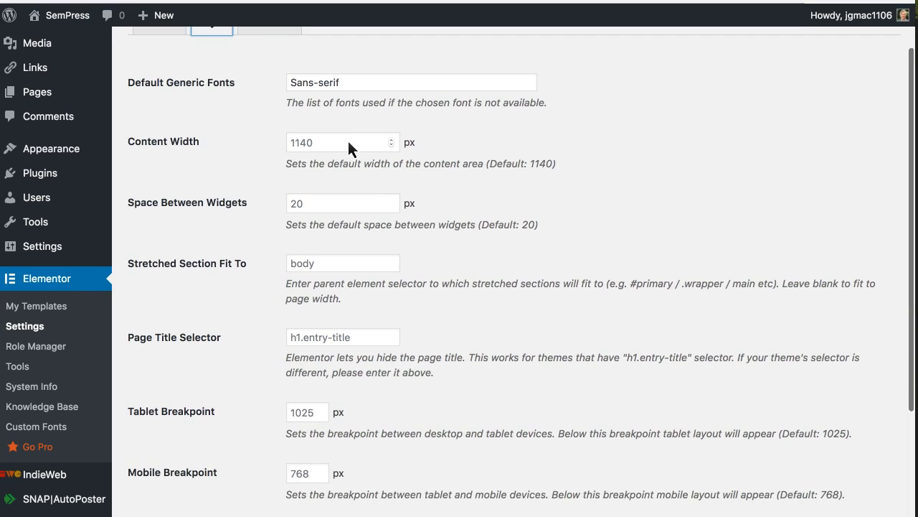
{"action": "scroll", "coordinate": [348, 141], "scroll_direction": "down", "scroll_amount": 4}
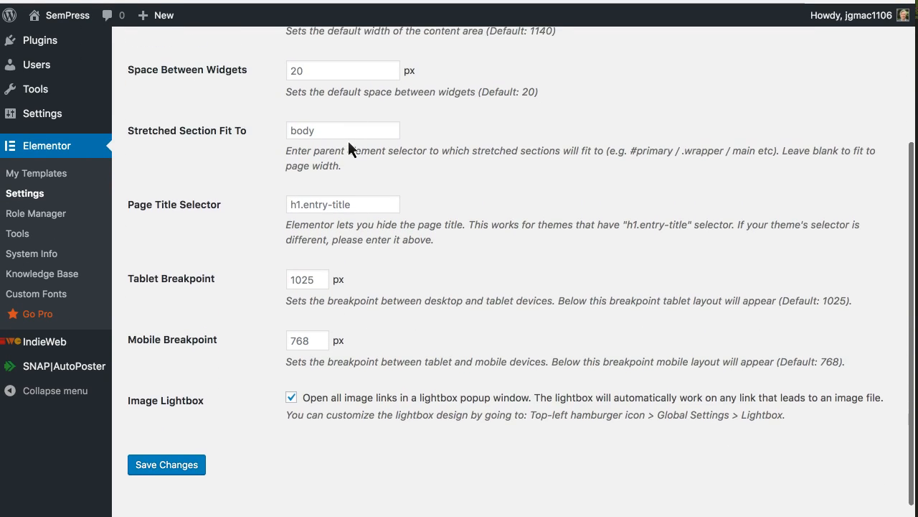
{"action": "scroll", "coordinate": [348, 140], "scroll_direction": "down", "scroll_amount": 1}
{"action": "scroll", "coordinate": [348, 140], "scroll_direction": "up", "scroll_amount": 6}
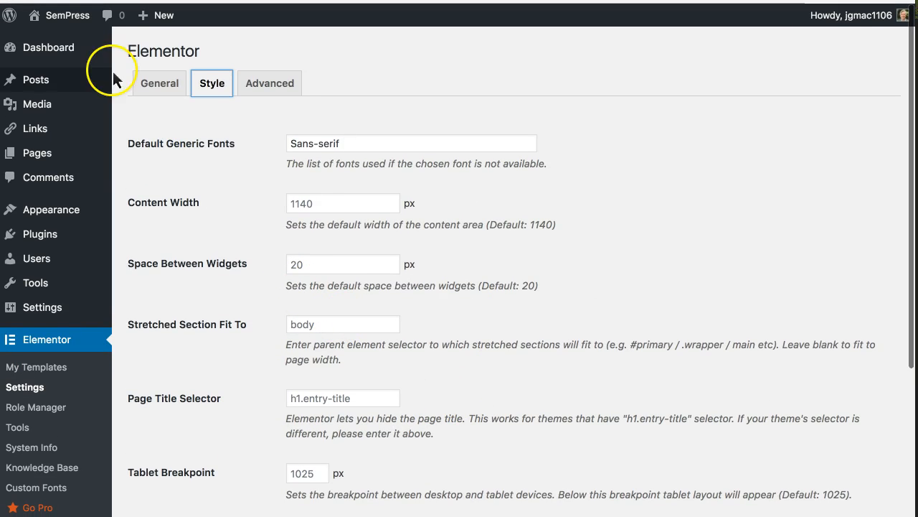
- Visit the SemPress site and open its home page for editing with Elementor
{"action": "mouse_move", "coordinate": [68, 17]}
{"action": "left_click", "coordinate": [59, 37]}
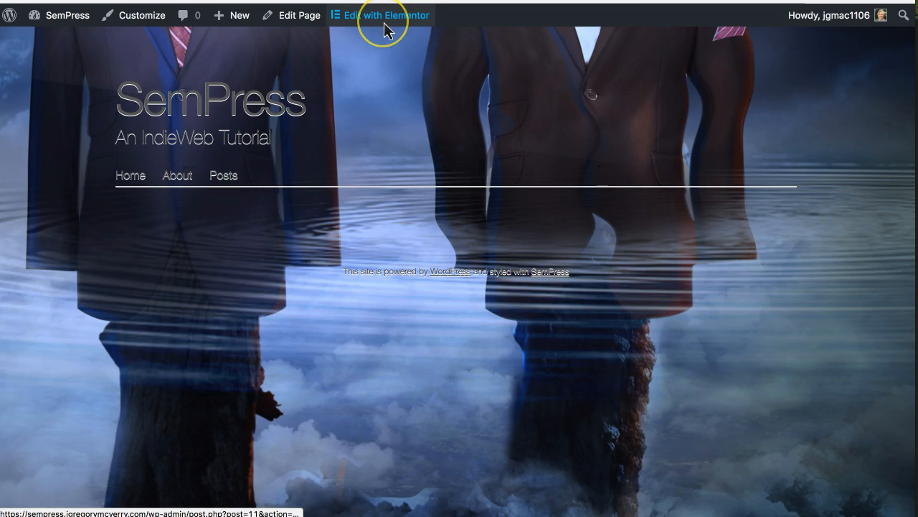
{"action": "left_click", "coordinate": [383, 21]}
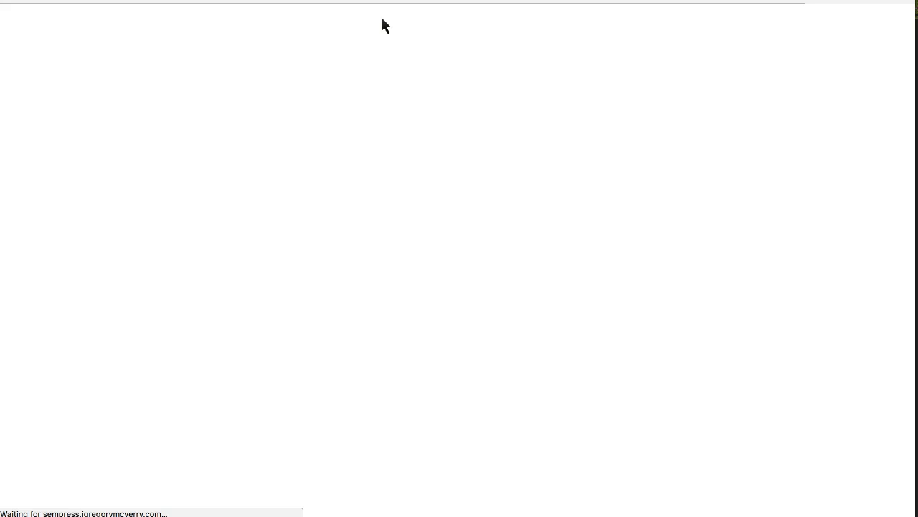
{"action": "left_click", "coordinate": [492, 195]}
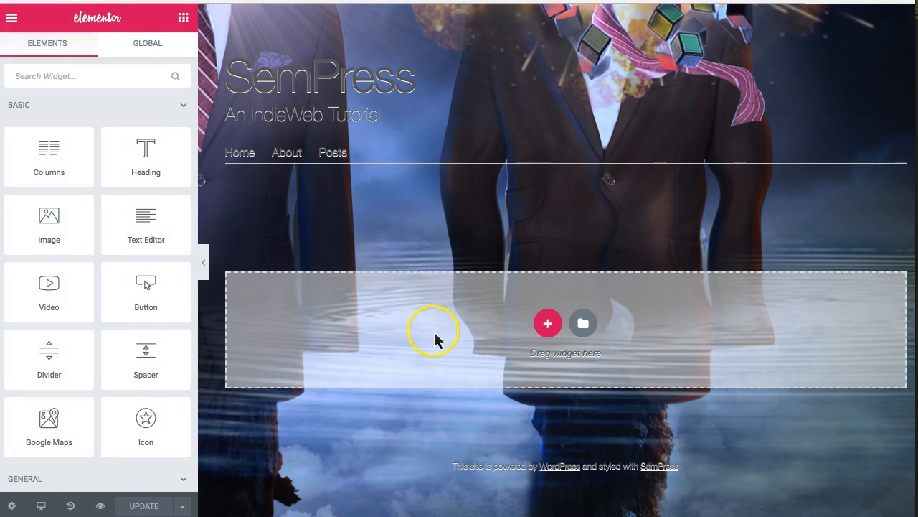
- Try the Default page layout for the Home page and switch back to Elementor Full Width
{"action": "left_click", "coordinate": [12, 506]}
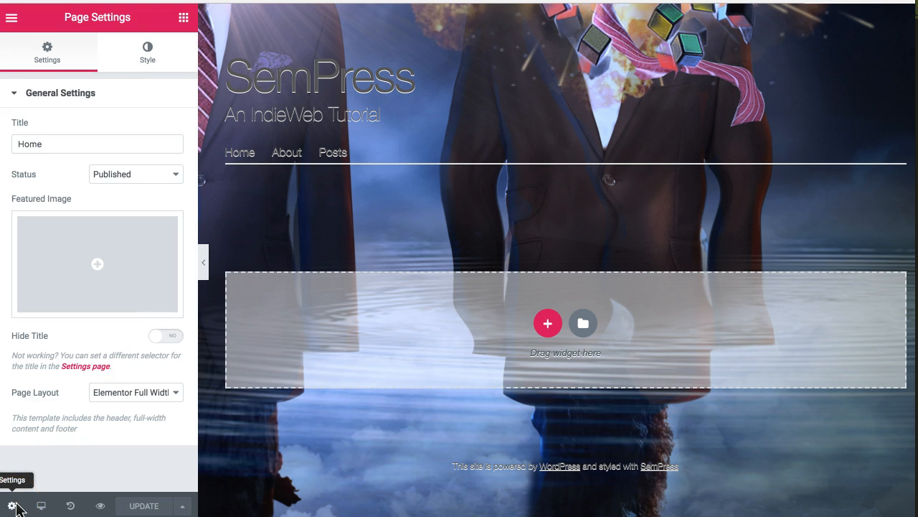
{"action": "left_click", "coordinate": [168, 394]}
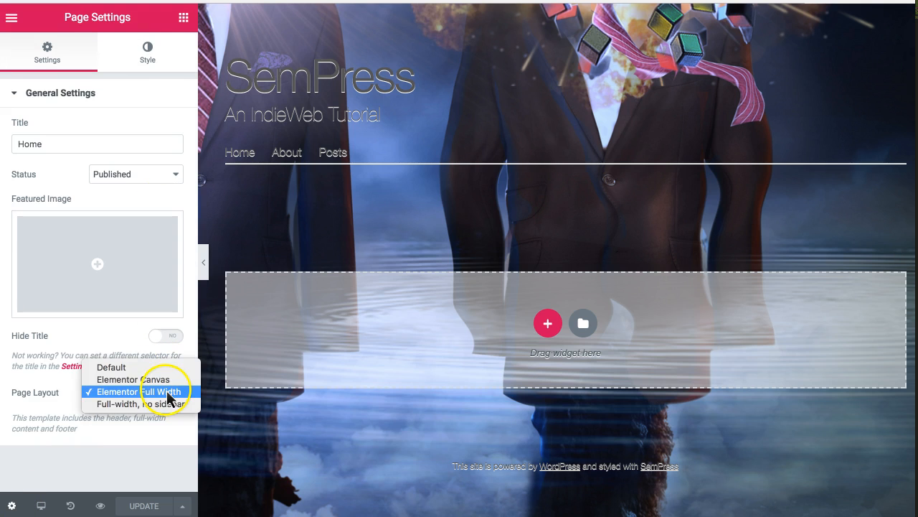
{"action": "left_click", "coordinate": [152, 366]}
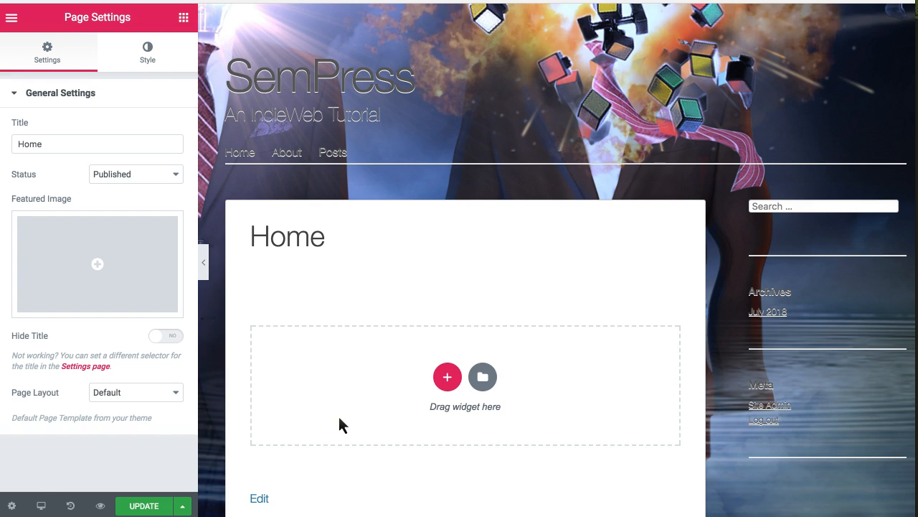
{"action": "left_click", "coordinate": [10, 506]}
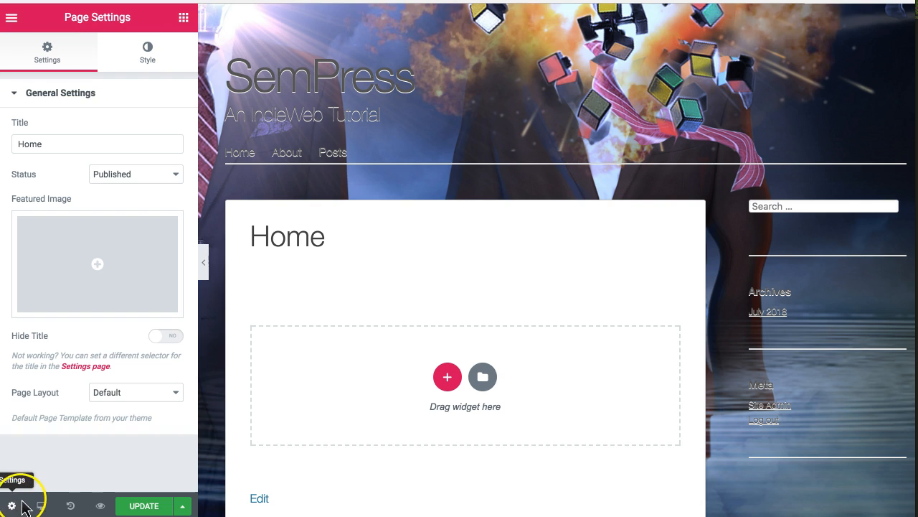
{"action": "left_click", "coordinate": [172, 391]}
{"action": "left_click_drag", "start_coordinate": [171, 393], "coordinate": [166, 422]}
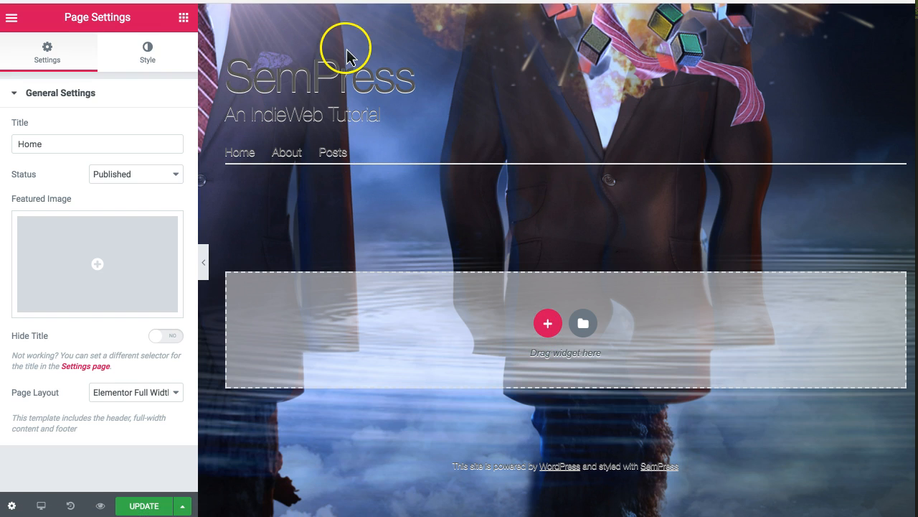
- Add a single-column section to the page and place an Image widget in it
{"action": "left_click", "coordinate": [551, 327]}
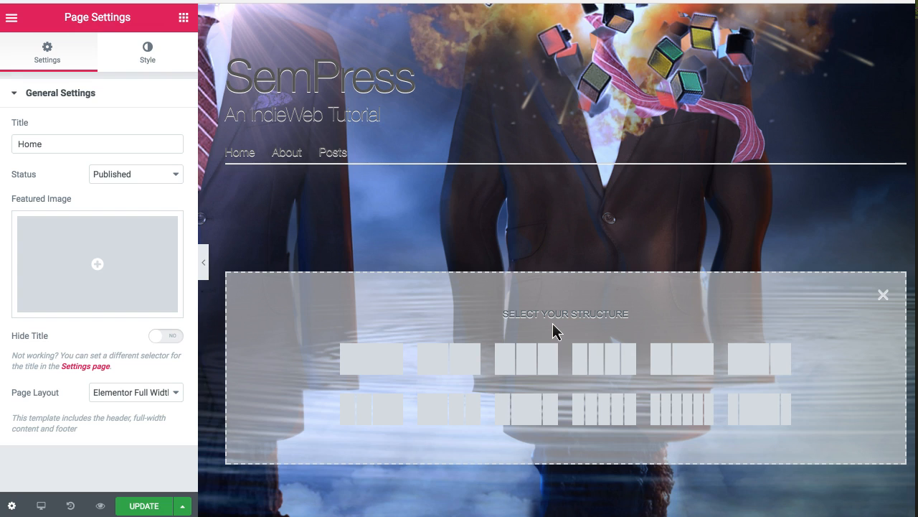
{"action": "left_click", "coordinate": [384, 353]}
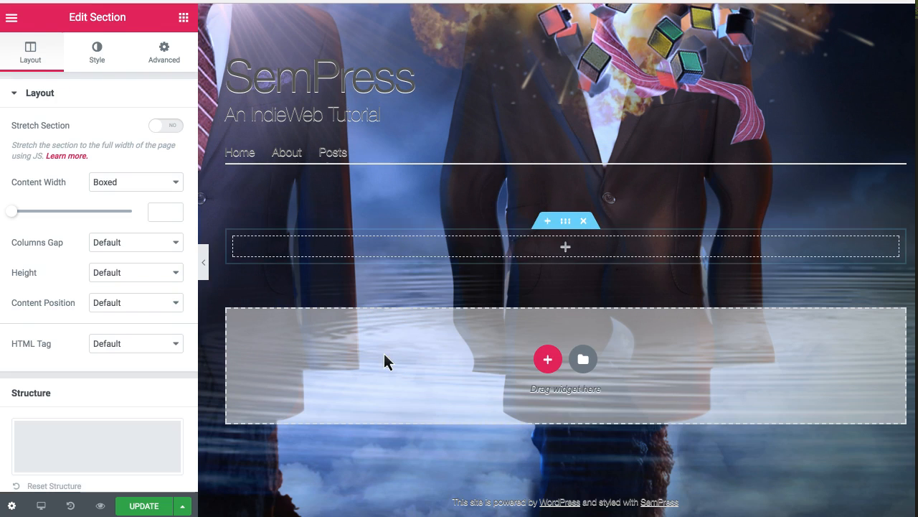
{"action": "left_click", "coordinate": [550, 223]}
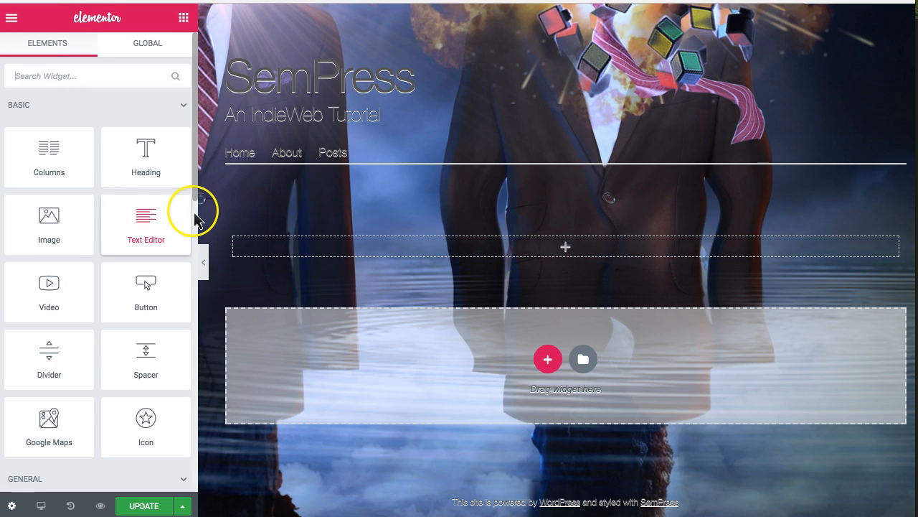
{"action": "scroll", "coordinate": [127, 205], "scroll_direction": "down", "scroll_amount": 4}
{"action": "scroll", "coordinate": [127, 202], "scroll_direction": "up", "scroll_amount": 3}
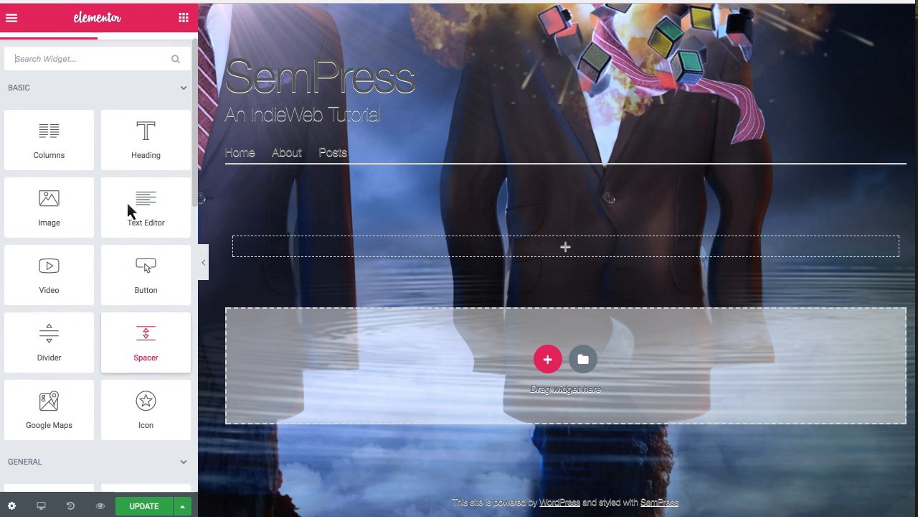
{"action": "scroll", "coordinate": [127, 202], "scroll_direction": "down", "scroll_amount": 3}
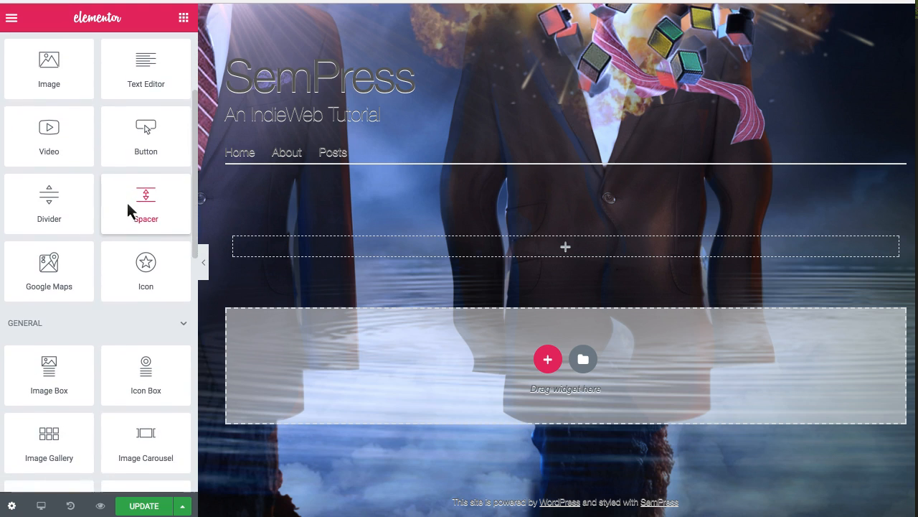
{"action": "scroll", "coordinate": [127, 203], "scroll_direction": "up", "scroll_amount": 5}
{"action": "left_click_drag", "start_coordinate": [56, 218], "coordinate": [313, 240]}
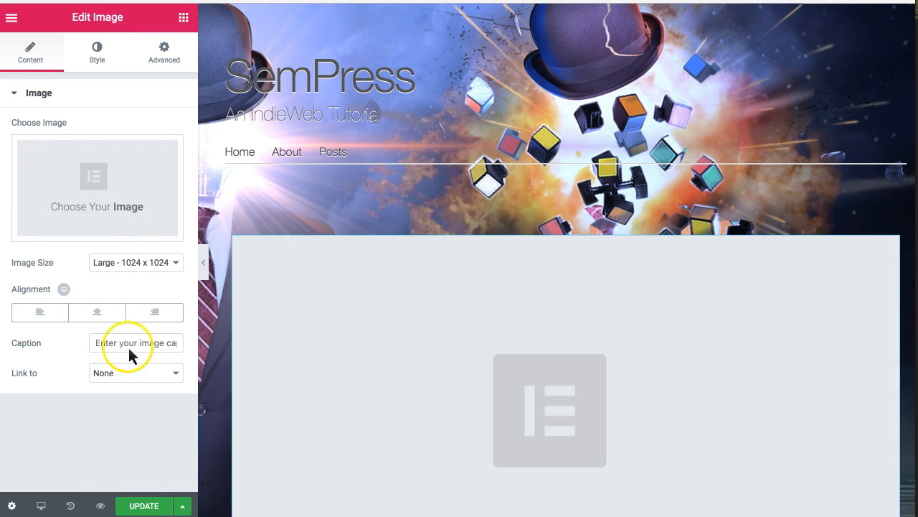
{"action": "left_click", "coordinate": [97, 191]}
{"action": "left_click", "coordinate": [203, 177]}
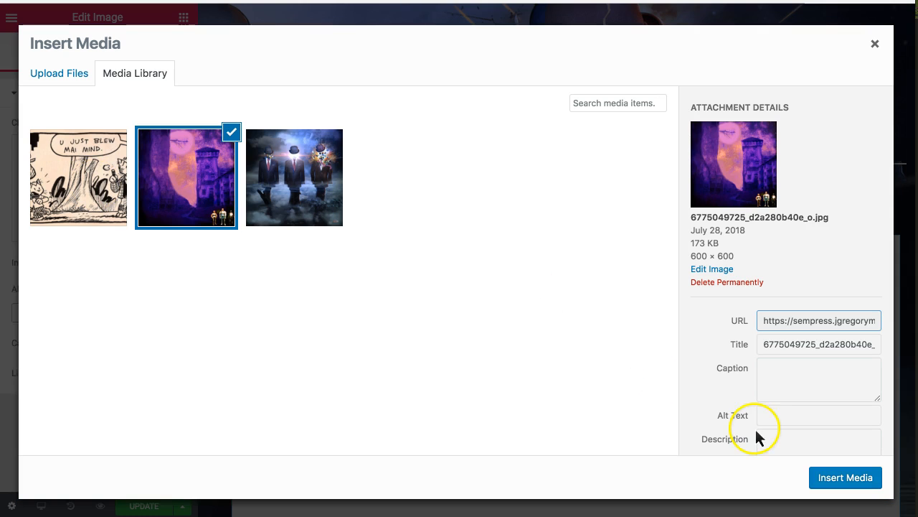
{"action": "left_click", "coordinate": [838, 479]}
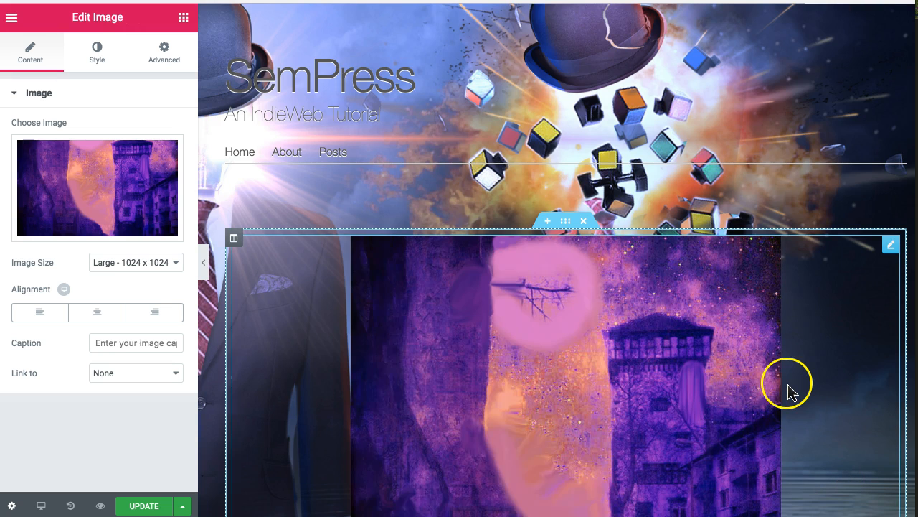
{"action": "scroll", "coordinate": [789, 391], "scroll_direction": "down", "scroll_amount": 1}
{"action": "scroll", "coordinate": [787, 385], "scroll_direction": "down", "scroll_amount": 3}
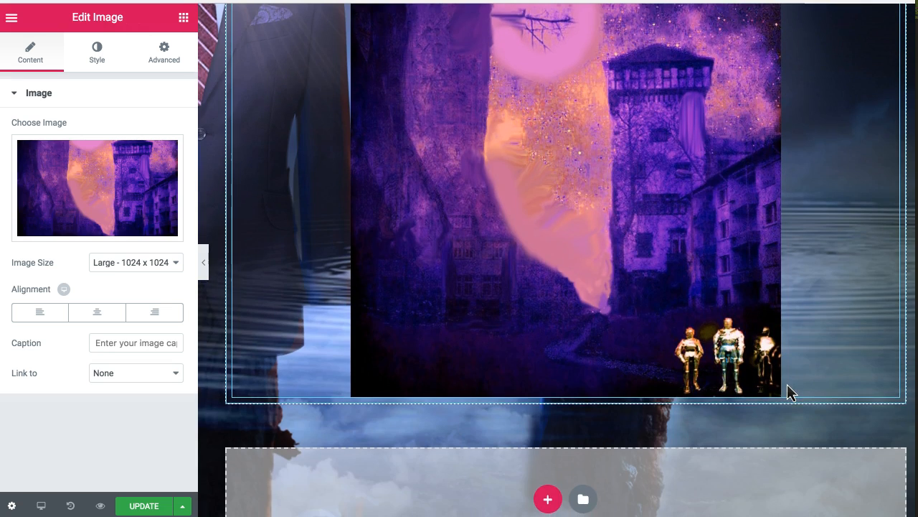
{"action": "scroll", "coordinate": [787, 385], "scroll_direction": "up", "scroll_amount": 2}
{"action": "scroll", "coordinate": [787, 385], "scroll_direction": "down", "scroll_amount": 1}
{"action": "scroll", "coordinate": [788, 384], "scroll_direction": "down", "scroll_amount": 1}
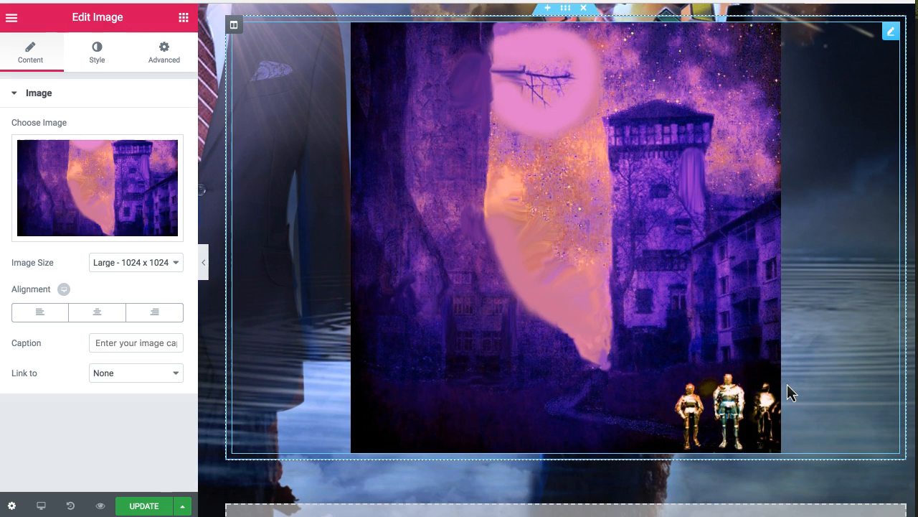
- Give the Image widget a classic normal-state background in white, #ffffff
{"action": "left_click", "coordinate": [107, 44]}
{"action": "left_click", "coordinate": [164, 47]}
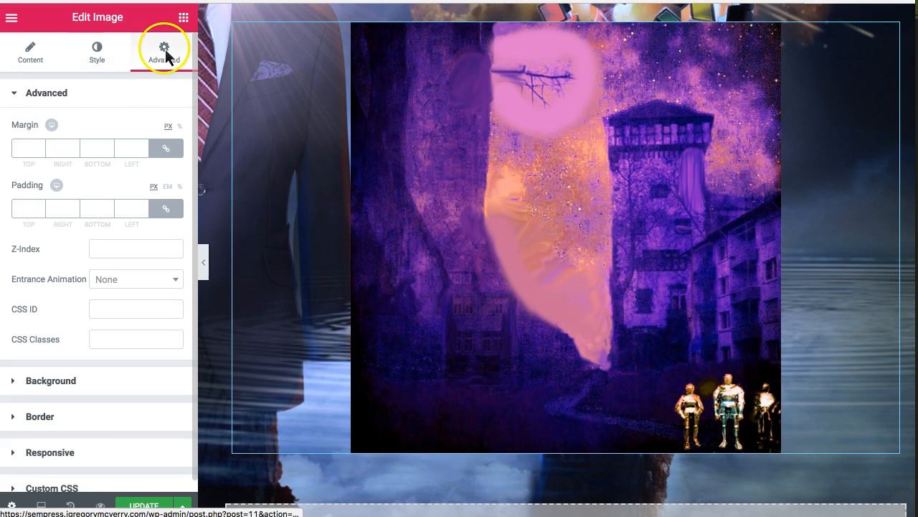
{"action": "scroll", "coordinate": [82, 198], "scroll_direction": "down", "scroll_amount": 1}
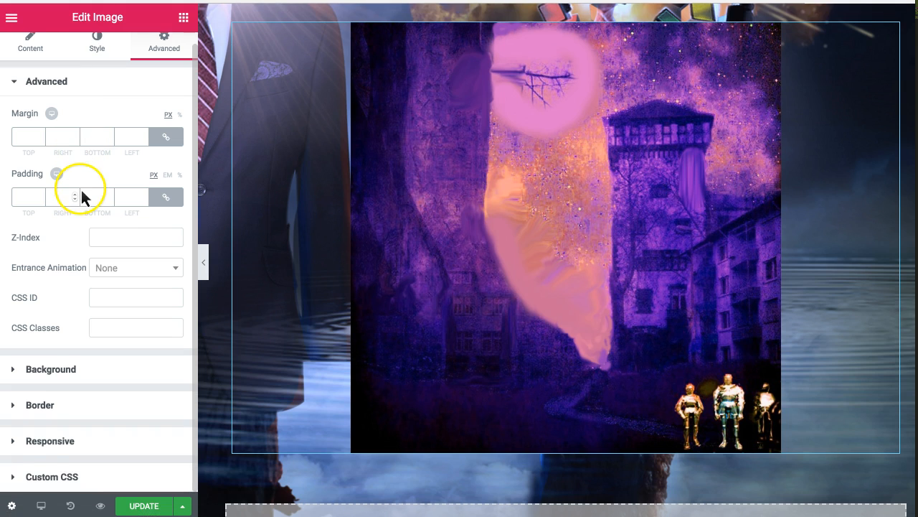
{"action": "left_click", "coordinate": [13, 369]}
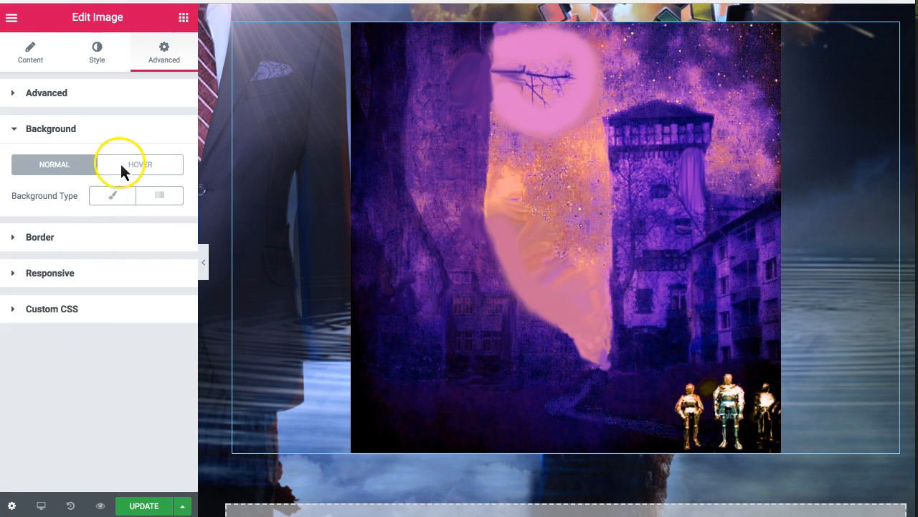
{"action": "left_click", "coordinate": [112, 195]}
{"action": "left_click", "coordinate": [167, 226]}
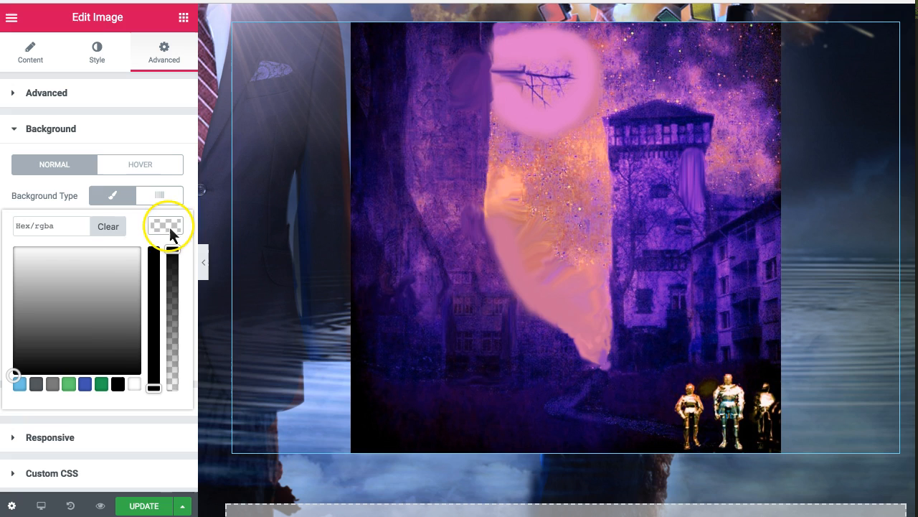
{"action": "left_click", "coordinate": [134, 387]}
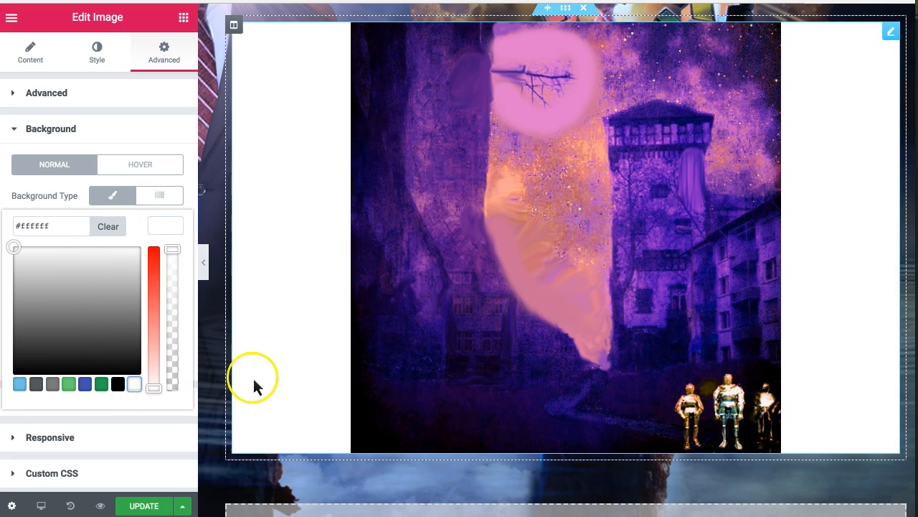
- Add a new section with three equal columns below the image section
{"action": "scroll", "coordinate": [282, 391], "scroll_direction": "up", "scroll_amount": 3}
{"action": "scroll", "coordinate": [282, 393], "scroll_direction": "down", "scroll_amount": 2}
{"action": "scroll", "coordinate": [282, 385], "scroll_direction": "down", "scroll_amount": 3}
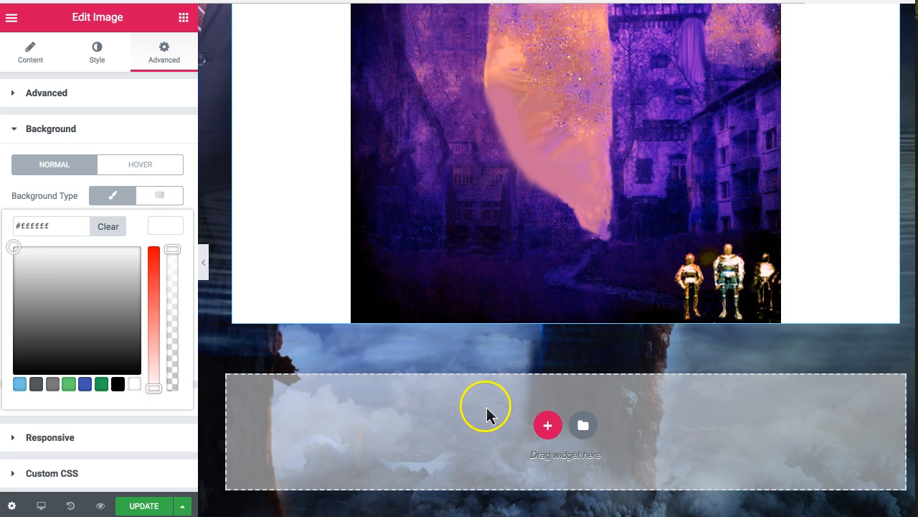
{"action": "left_click", "coordinate": [553, 427]}
{"action": "scroll", "coordinate": [544, 403], "scroll_direction": "down", "scroll_amount": 1}
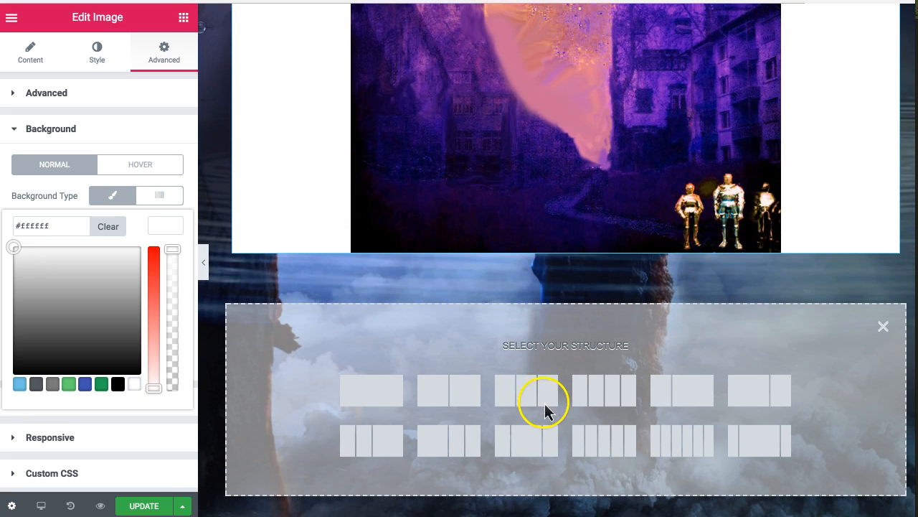
{"action": "left_click", "coordinate": [522, 393]}
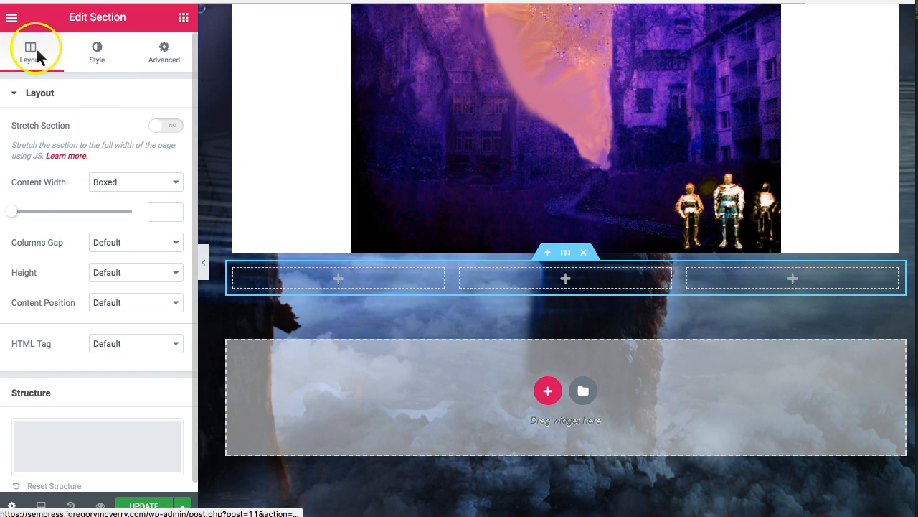
- Place an Icon widget in the first column of the three-column section and choose the sticky-note icon
{"action": "left_click", "coordinate": [13, 18]}
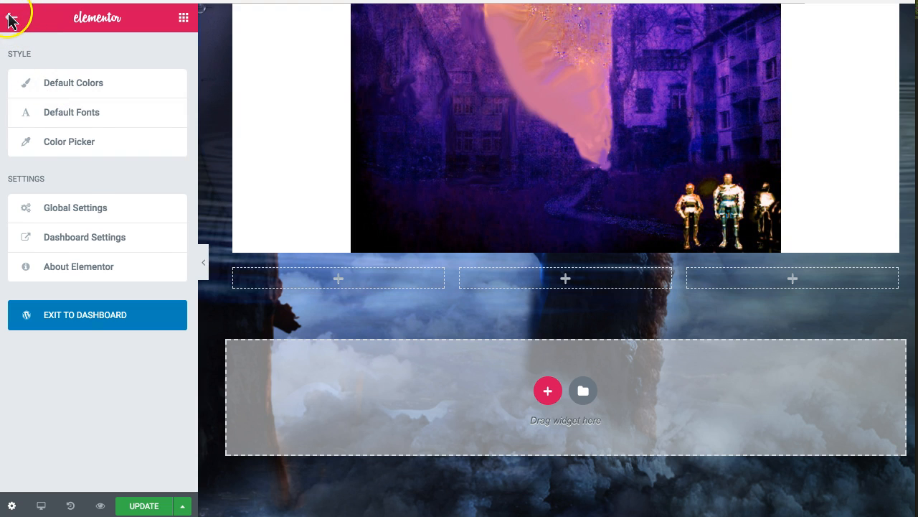
{"action": "left_click", "coordinate": [11, 18]}
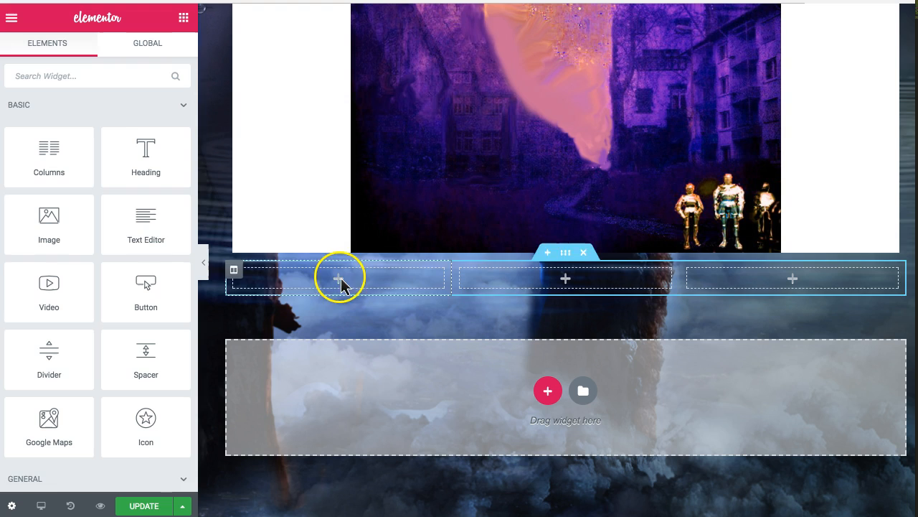
{"action": "scroll", "coordinate": [148, 261], "scroll_direction": "down", "scroll_amount": 3}
{"action": "left_click_drag", "start_coordinate": [143, 342], "coordinate": [328, 282]}
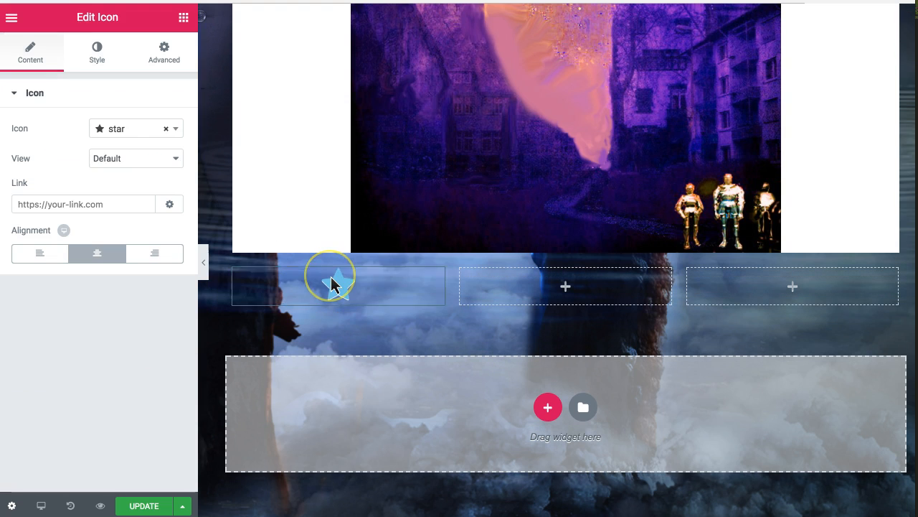
{"action": "left_click", "coordinate": [179, 130]}
{"action": "scroll", "coordinate": [163, 186], "scroll_direction": "down", "scroll_amount": 5}
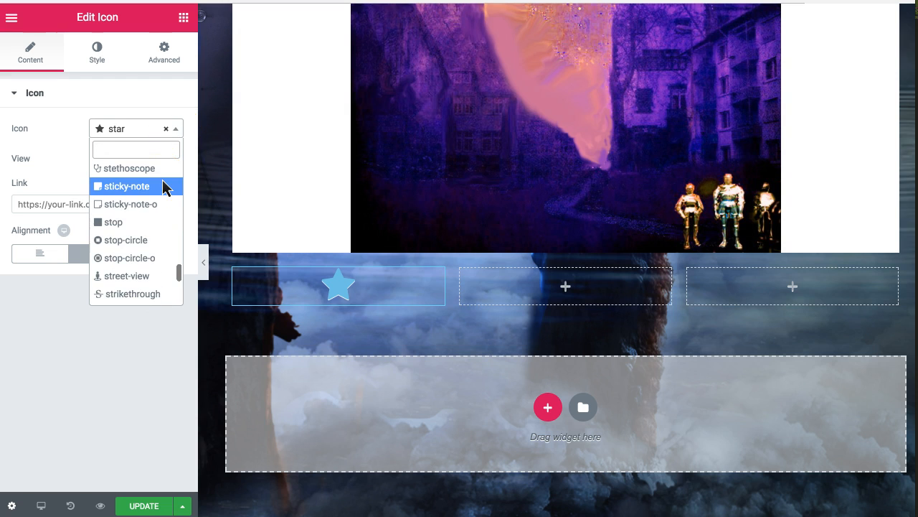
{"action": "left_click", "coordinate": [163, 186]}
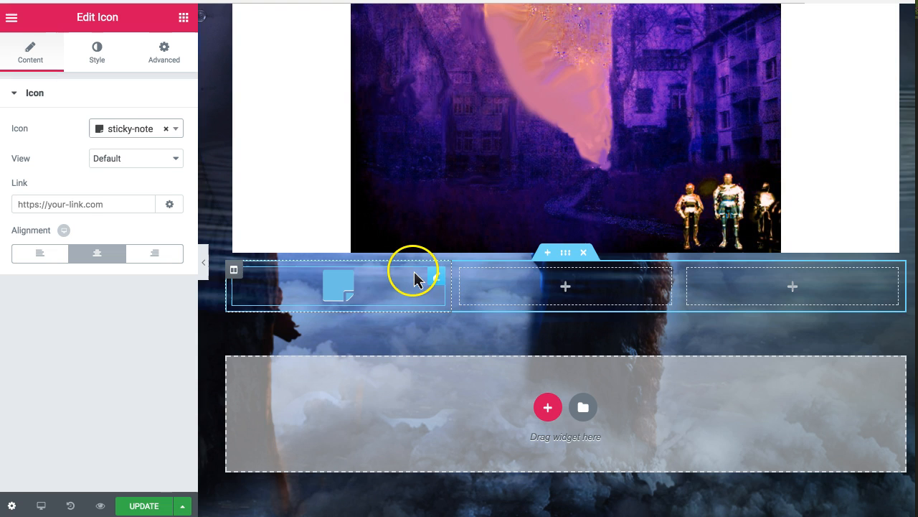
- Set the sticky-note icon's normal-state primary color to white, #ffffff
{"action": "left_click", "coordinate": [168, 58]}
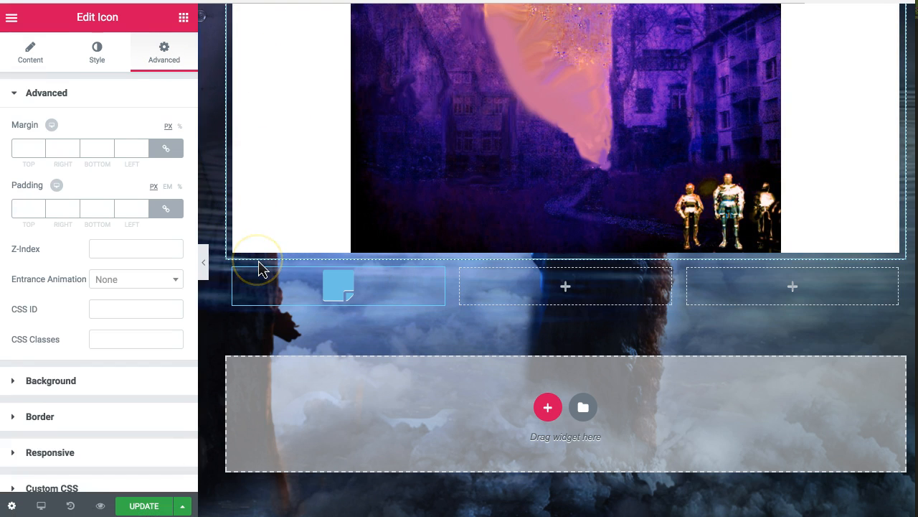
{"action": "left_click", "coordinate": [106, 60]}
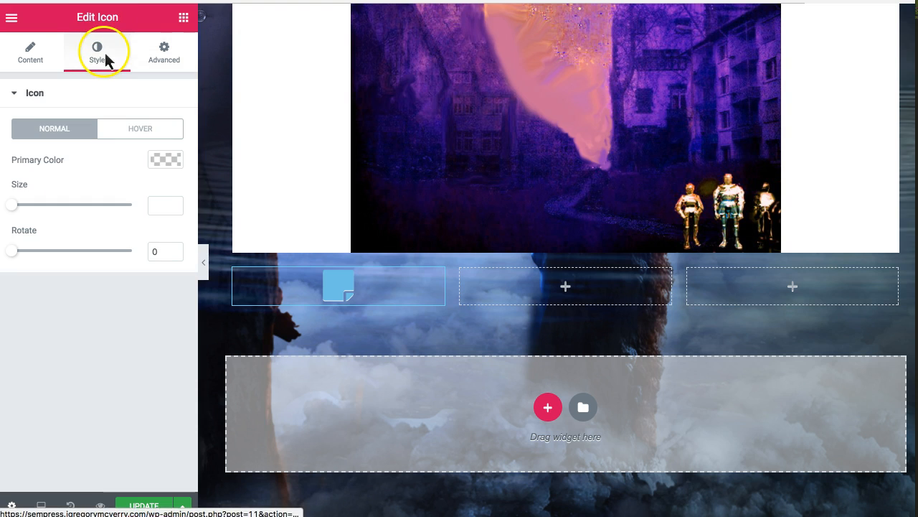
{"action": "left_click", "coordinate": [166, 159]}
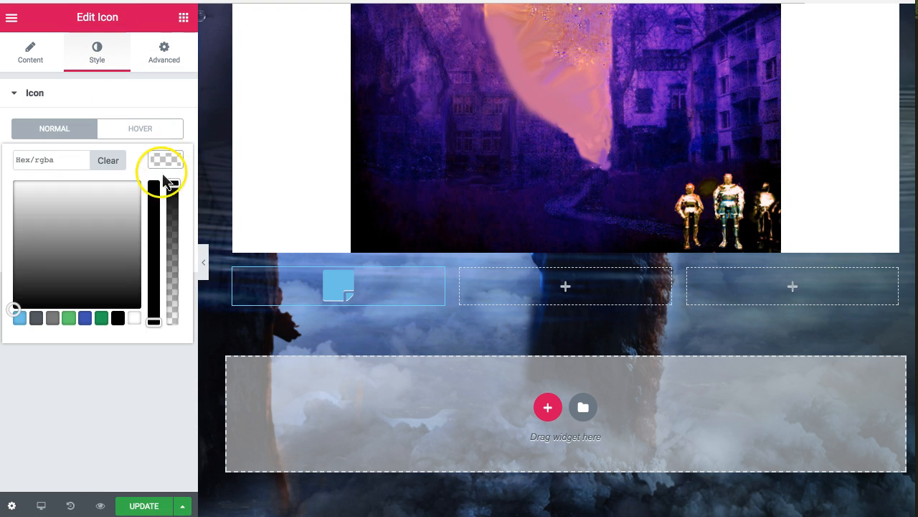
{"action": "left_click", "coordinate": [134, 318]}
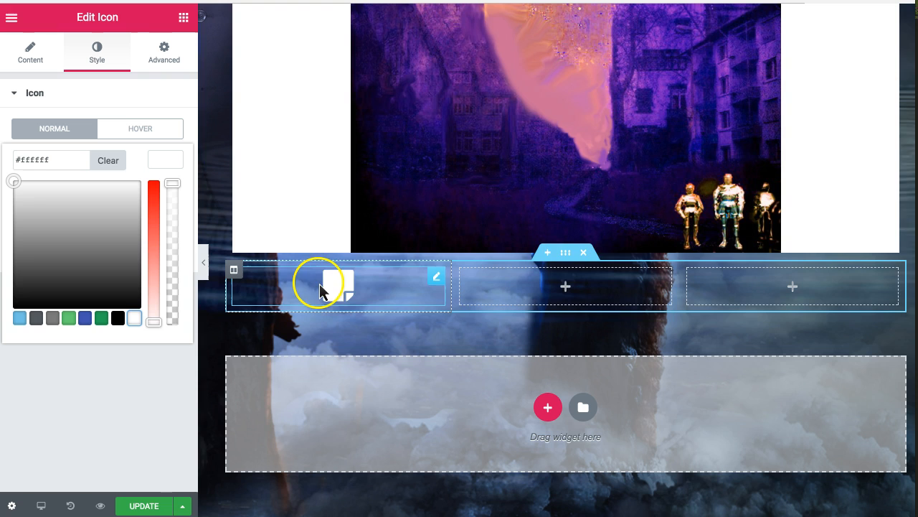
{"action": "left_click", "coordinate": [137, 127]}
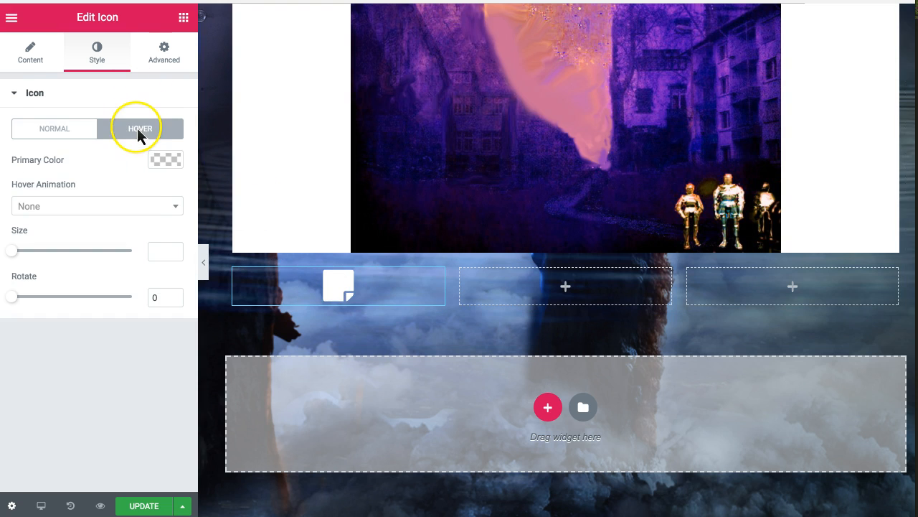
{"action": "left_click", "coordinate": [22, 93]}
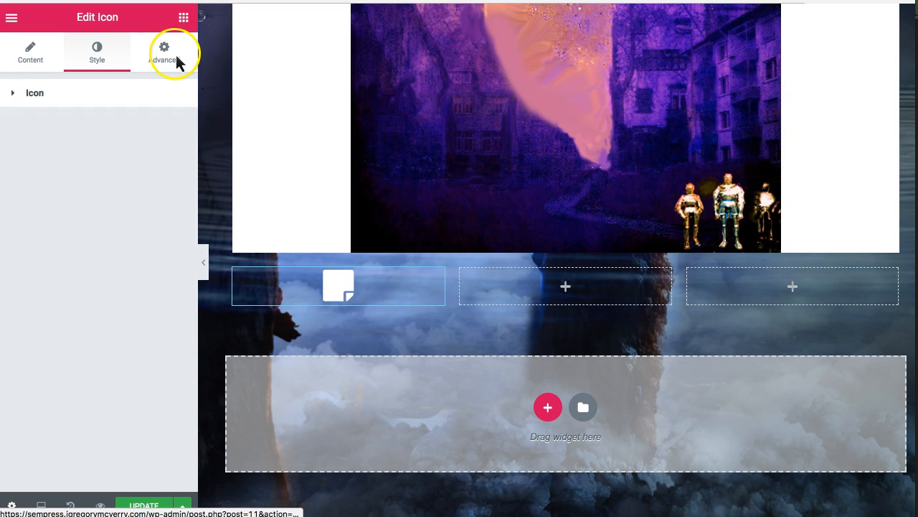
{"action": "left_click", "coordinate": [175, 57]}
{"action": "left_click", "coordinate": [31, 52]}
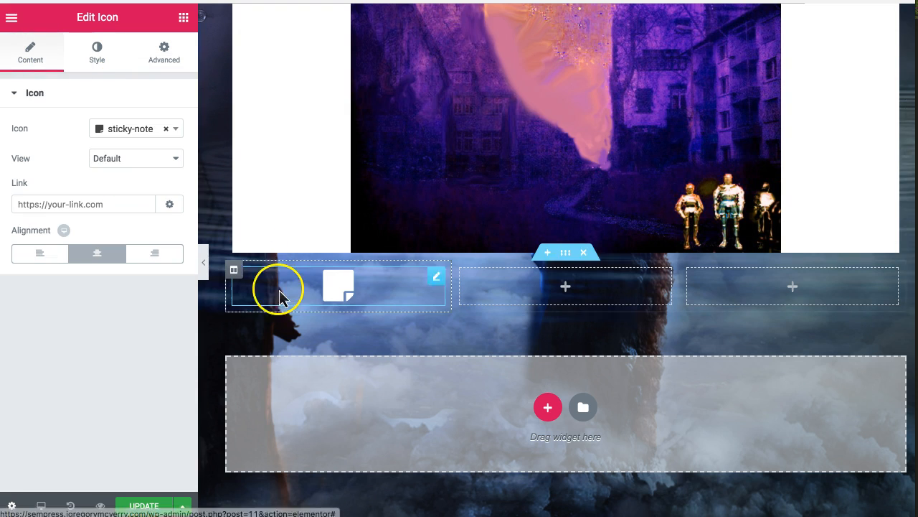
- Give the column holding the sticky-note icon a classic normal-state background in black, #000000
{"action": "left_click", "coordinate": [235, 271]}
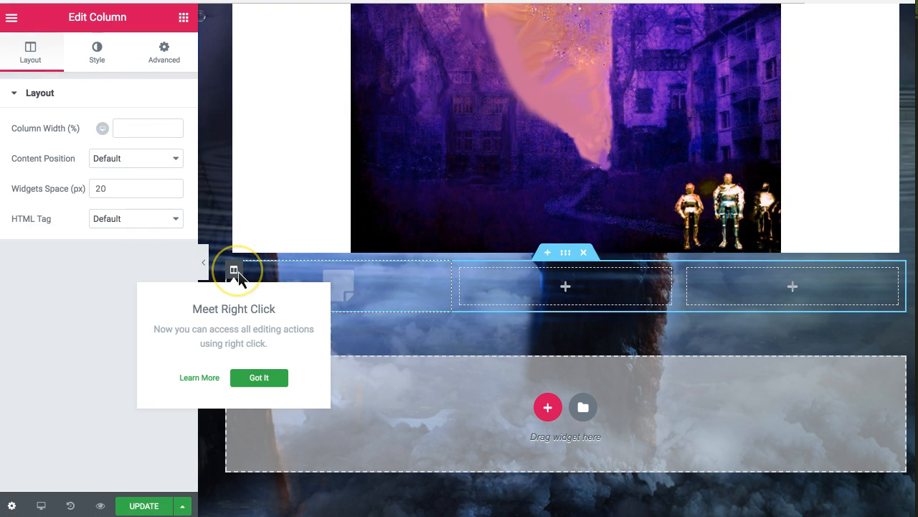
{"action": "left_click", "coordinate": [142, 96]}
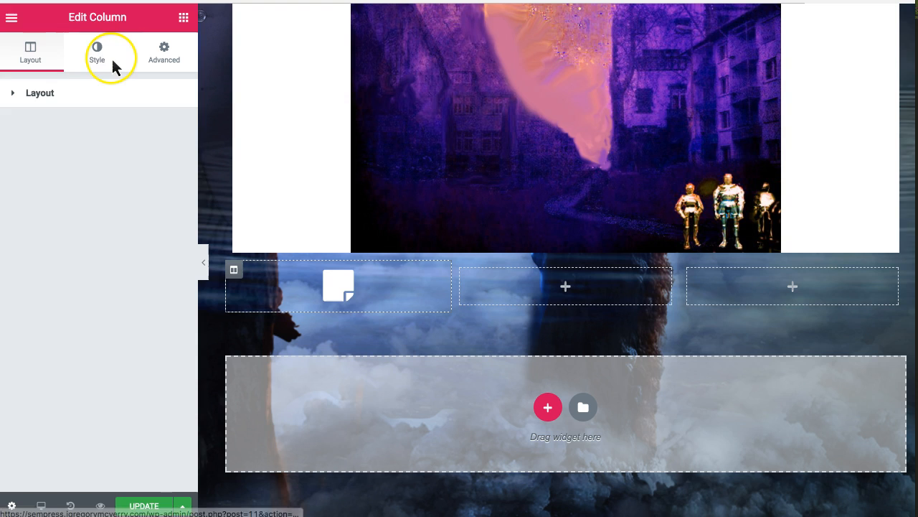
{"action": "left_click", "coordinate": [105, 57]}
{"action": "left_click", "coordinate": [113, 161]}
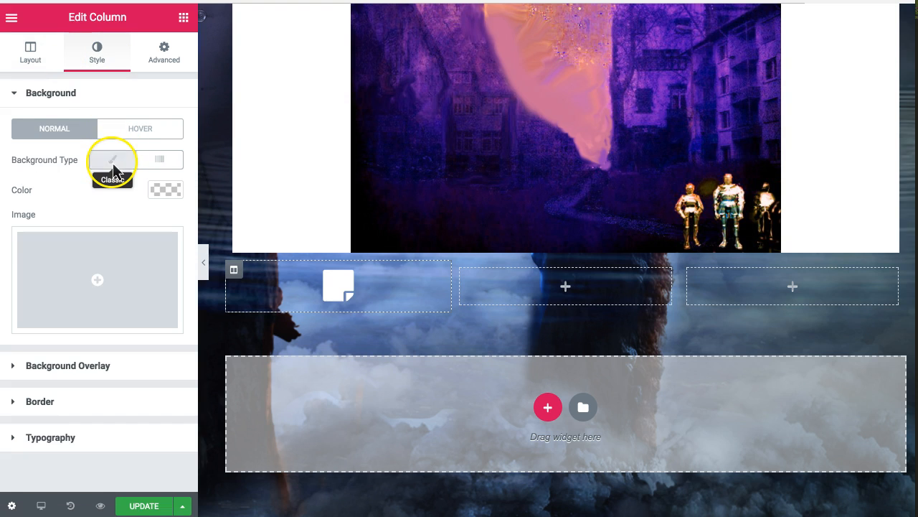
{"action": "left_click", "coordinate": [165, 189]}
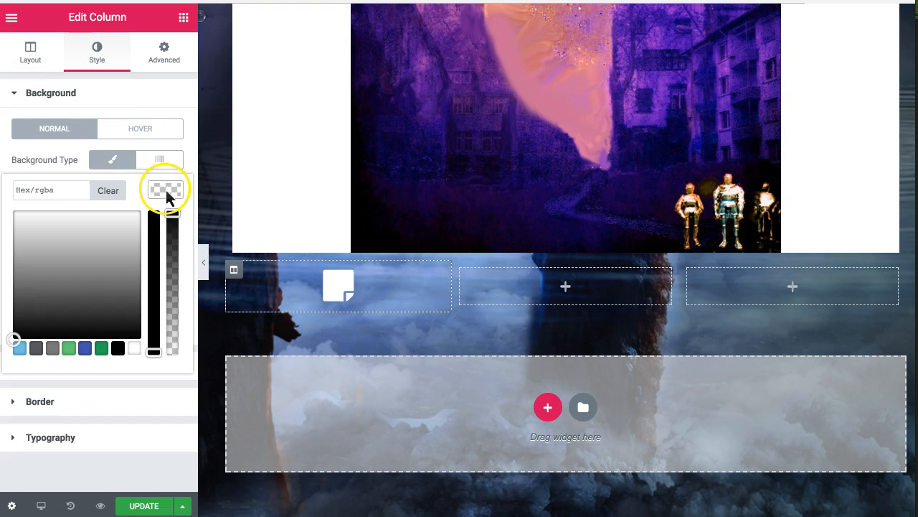
{"action": "left_click", "coordinate": [117, 348]}
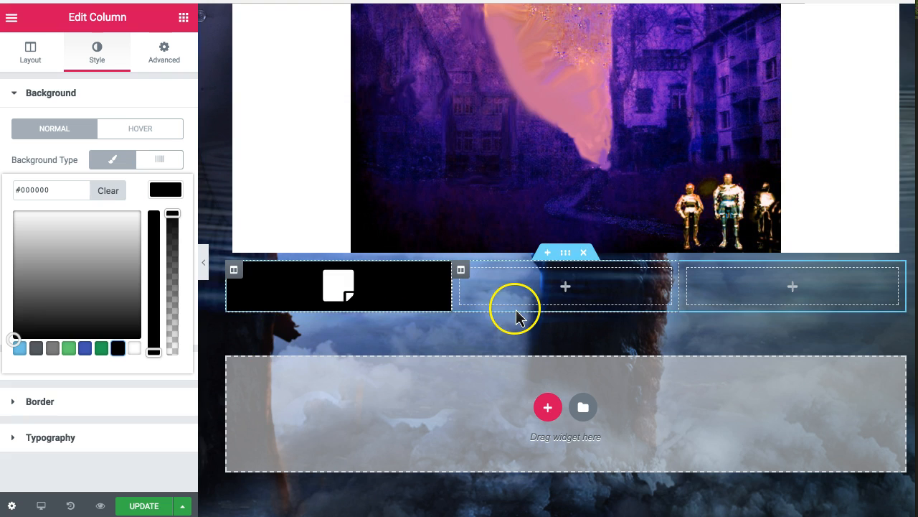
- Place an Icon widget in the middle column and choose the suitcase icon
{"action": "left_click", "coordinate": [566, 290]}
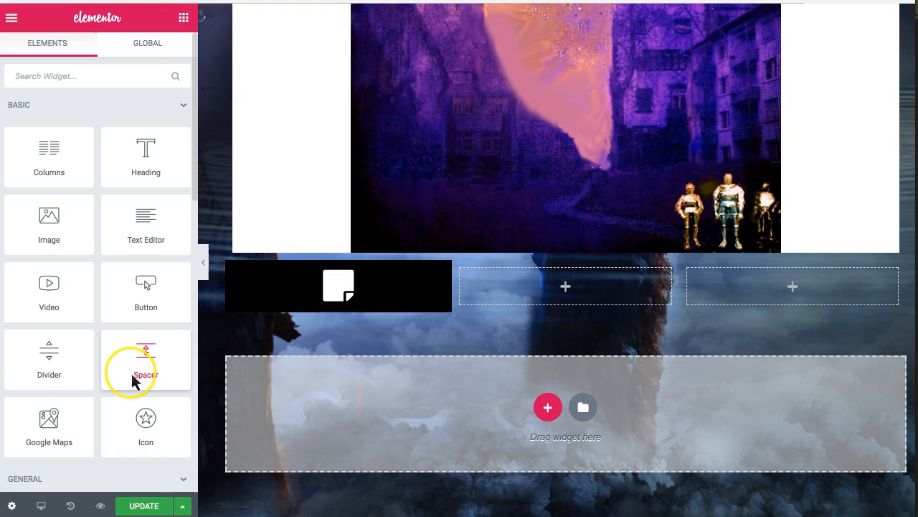
{"action": "left_click_drag", "start_coordinate": [151, 428], "coordinate": [553, 277]}
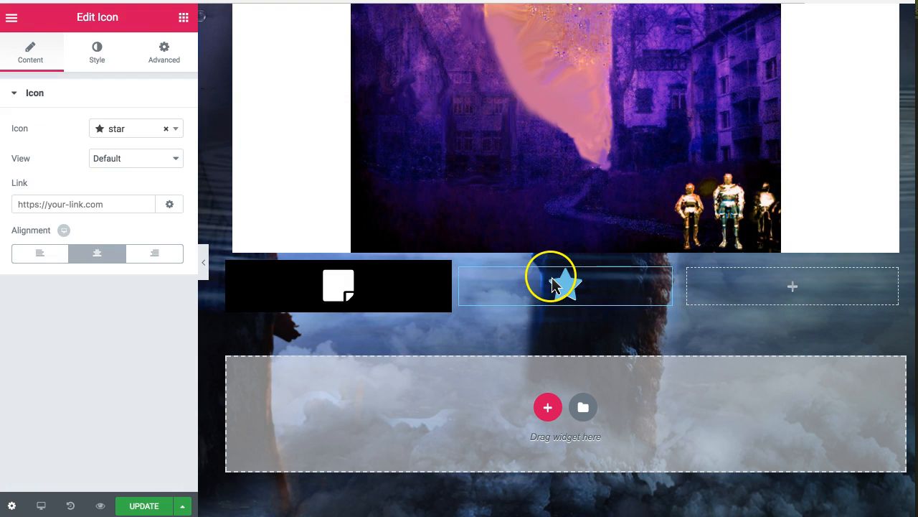
{"action": "left_click", "coordinate": [177, 130]}
{"action": "scroll", "coordinate": [138, 285], "scroll_direction": "down", "scroll_amount": 5}
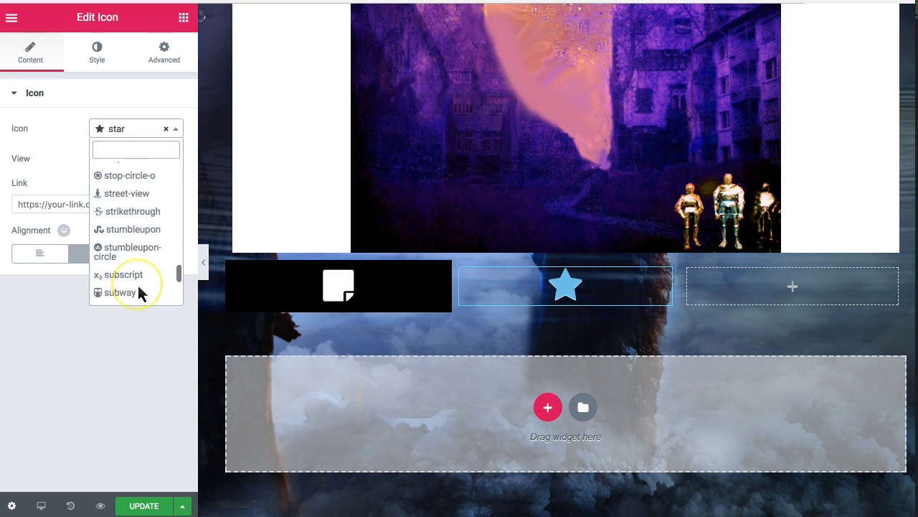
{"action": "scroll", "coordinate": [134, 274], "scroll_direction": "down", "scroll_amount": 1}
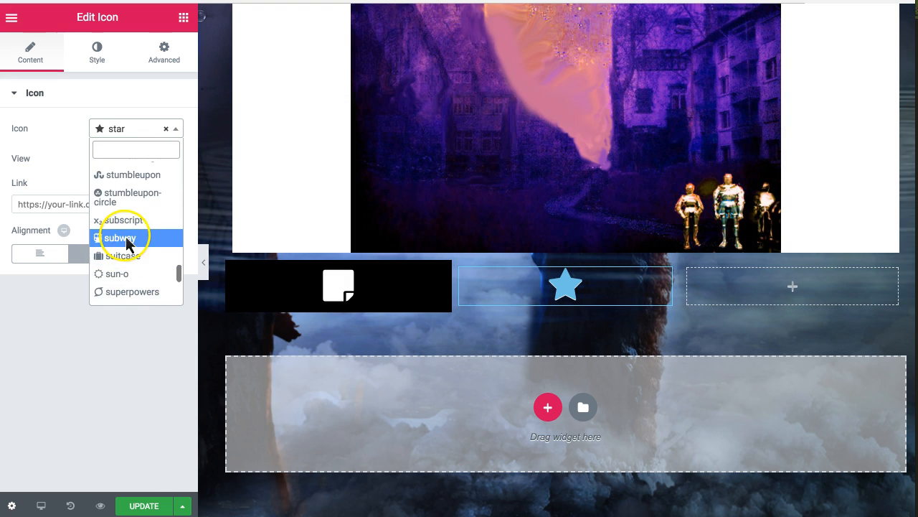
{"action": "left_click", "coordinate": [121, 257]}
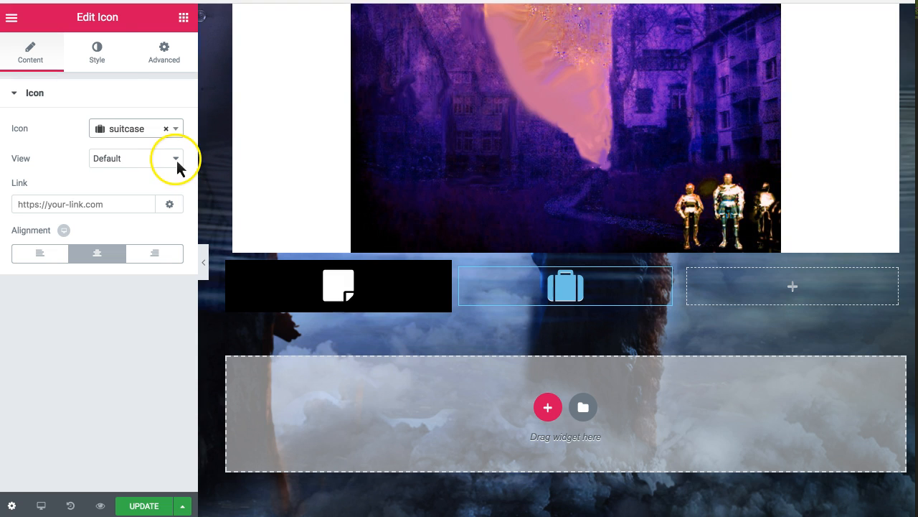
- Set the suitcase icon's normal-state primary color to dark green, #2d8248
{"action": "left_click", "coordinate": [97, 57]}
{"action": "left_click", "coordinate": [161, 160]}
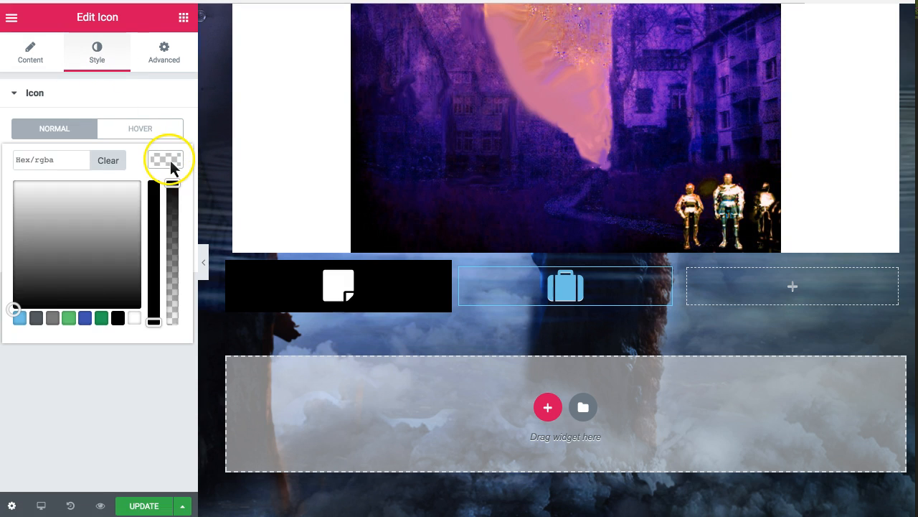
{"action": "left_click", "coordinate": [85, 317]}
{"action": "left_click_drag", "start_coordinate": [93, 224], "coordinate": [67, 242]}
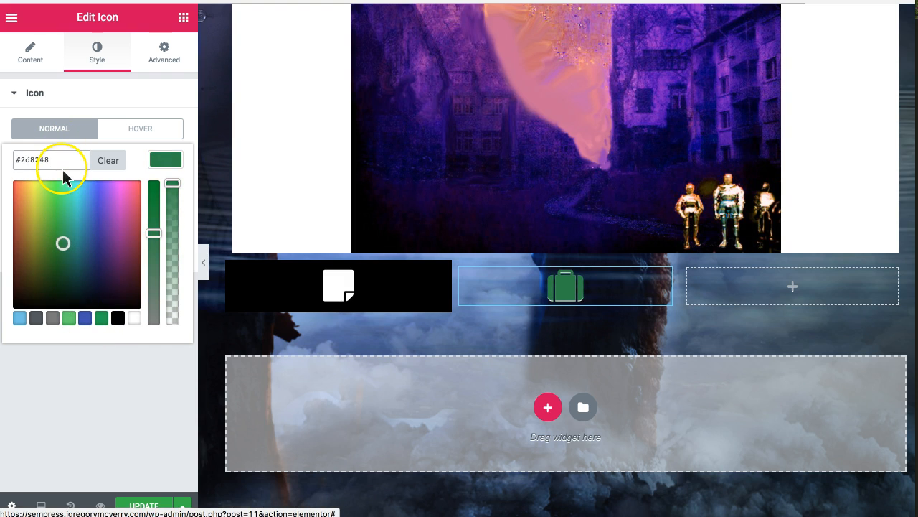
{"action": "left_click", "coordinate": [164, 53]}
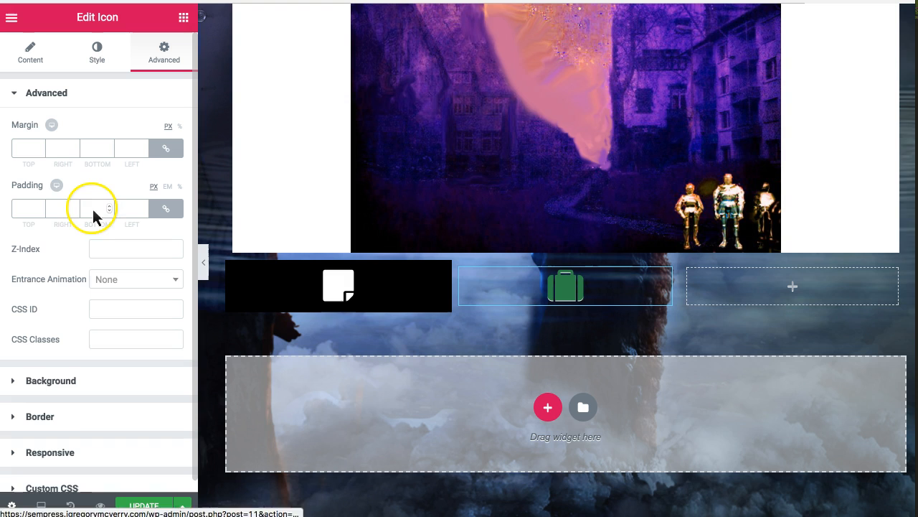
{"action": "scroll", "coordinate": [67, 179], "scroll_direction": "down", "scroll_amount": 1}
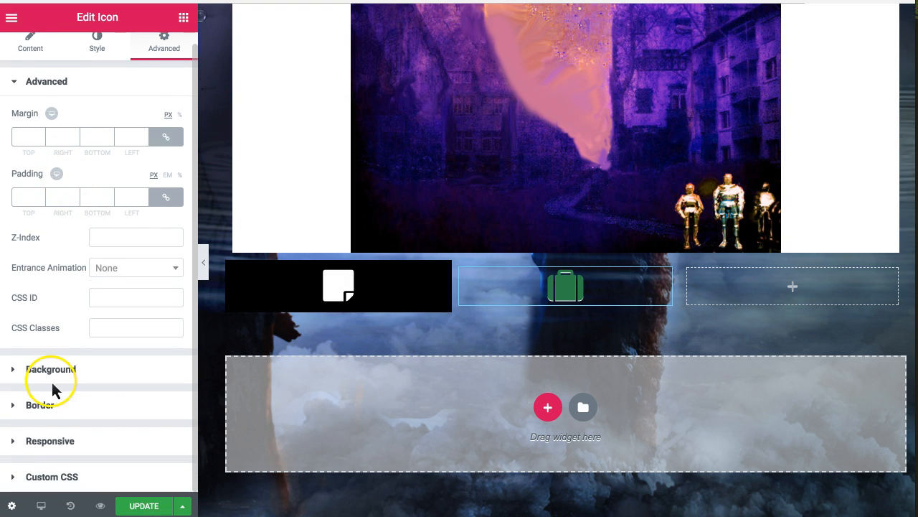
{"action": "left_click", "coordinate": [20, 378]}
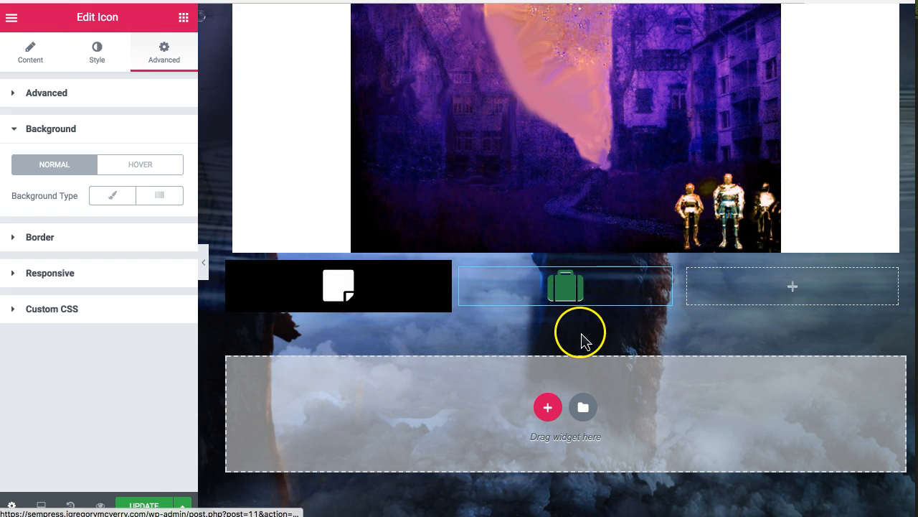
- Give the middle column with the suitcase icon a classic normal-state background in blue, #4054b2
{"action": "left_click", "coordinate": [461, 269]}
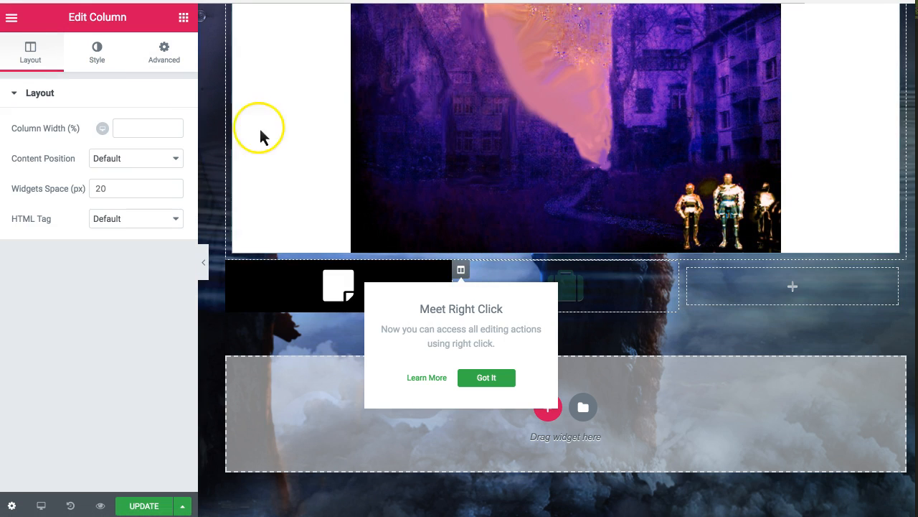
{"action": "left_click", "coordinate": [488, 378]}
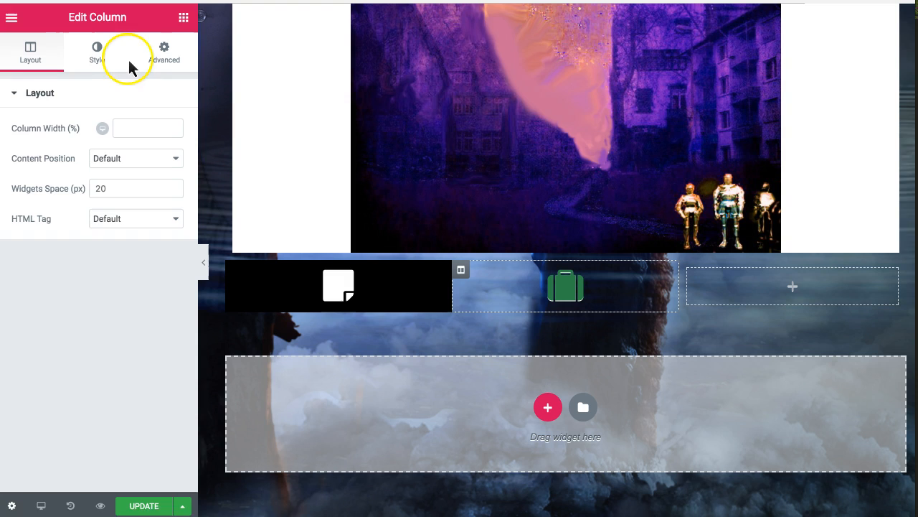
{"action": "left_click", "coordinate": [103, 53]}
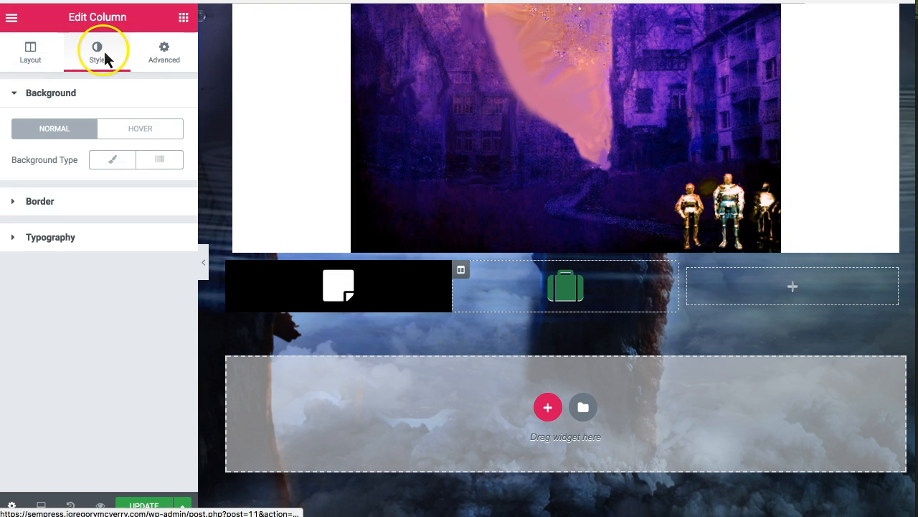
{"action": "left_click", "coordinate": [119, 164]}
{"action": "left_click", "coordinate": [165, 191]}
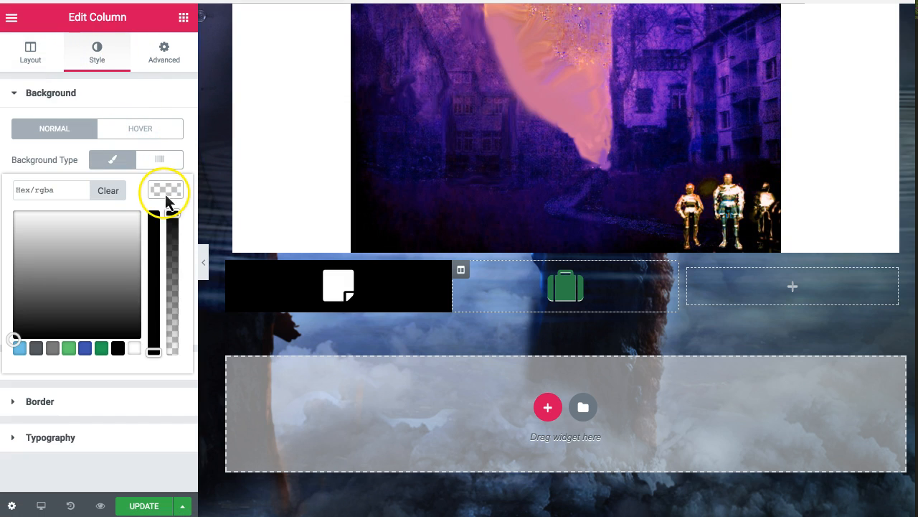
{"action": "left_click", "coordinate": [85, 348]}
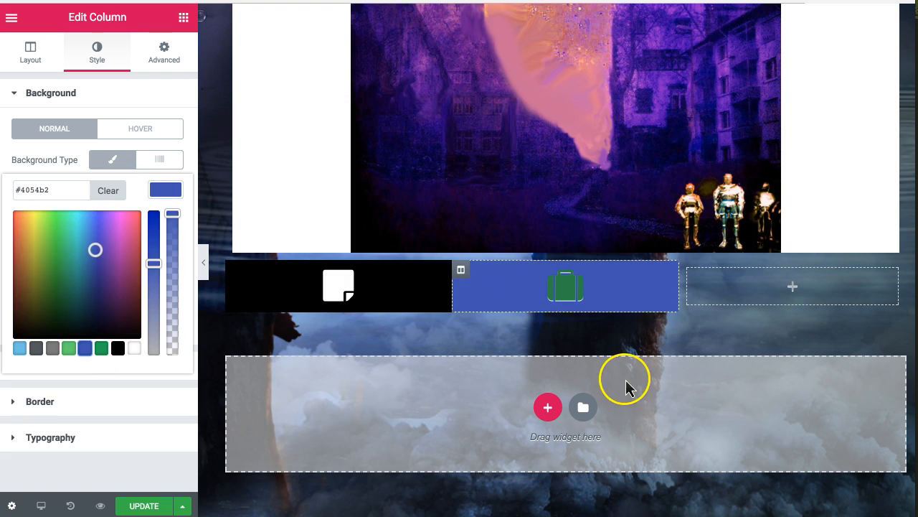
- Place a Button widget in the empty third column, set its text to "Visit Me" and link it to the author's personal website
{"action": "left_click", "coordinate": [793, 288]}
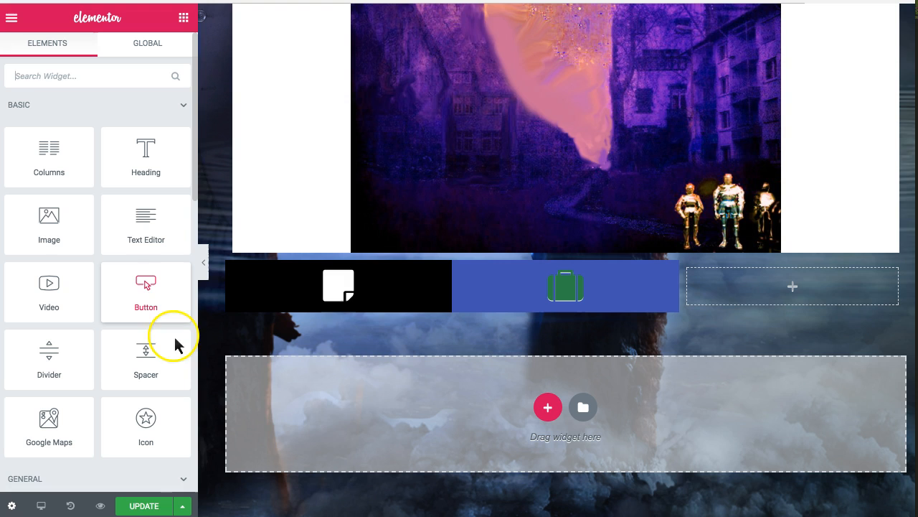
{"action": "left_click_drag", "start_coordinate": [146, 287], "coordinate": [793, 297]}
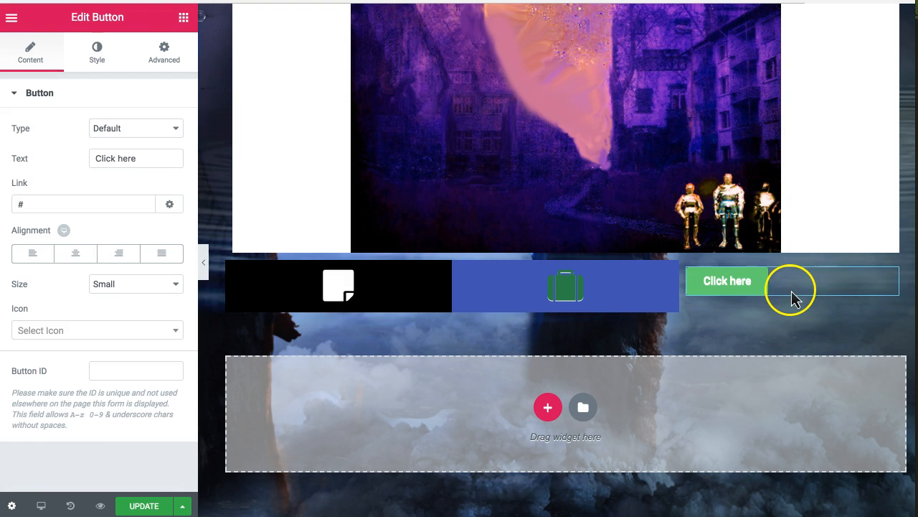
{"action": "triple_click", "coordinate": [154, 155]}
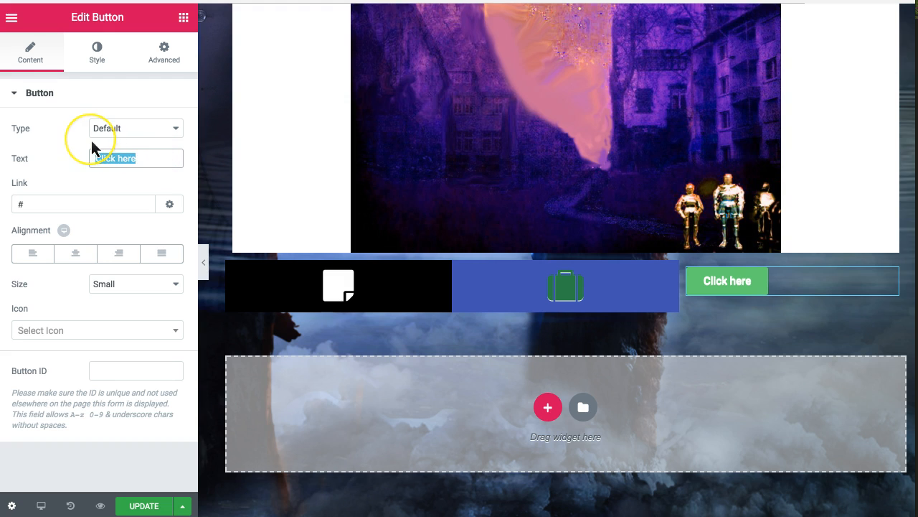
{"action": "type", "text": "Visit Me"}
{"action": "left_click", "coordinate": [51, 193]}
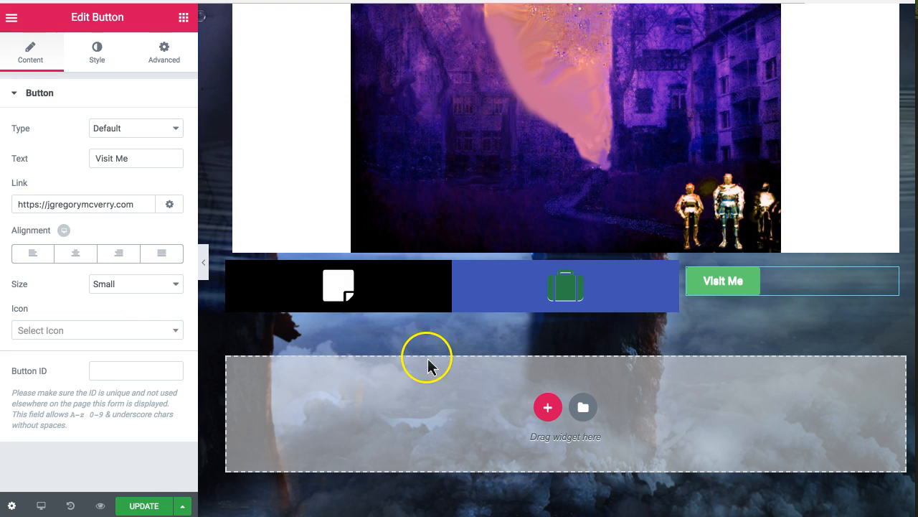
- Add a new section below the icon row, using the three-column structure with a wide first column and two narrow ones
{"action": "left_click", "coordinate": [547, 408]}
{"action": "scroll", "coordinate": [545, 405], "scroll_direction": "down", "scroll_amount": 1}
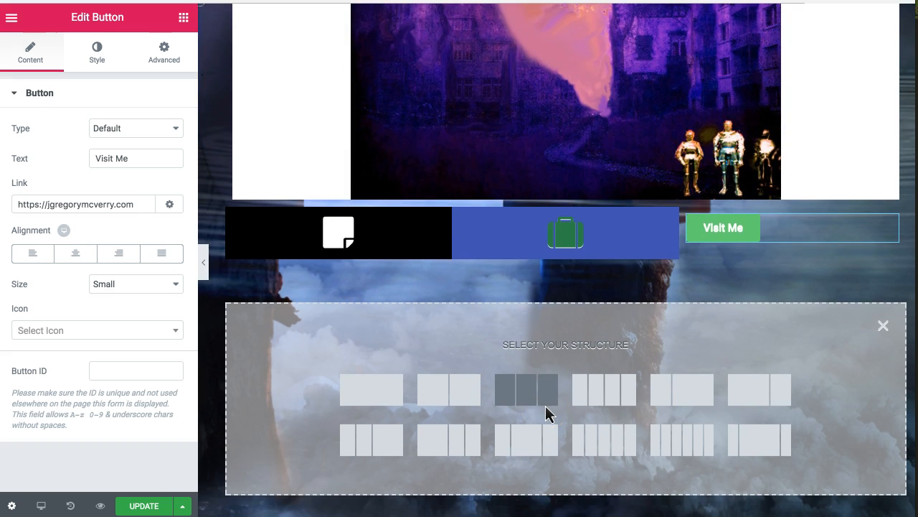
{"action": "left_click", "coordinate": [541, 427]}
{"action": "scroll", "coordinate": [541, 432], "scroll_direction": "down", "scroll_amount": 2}
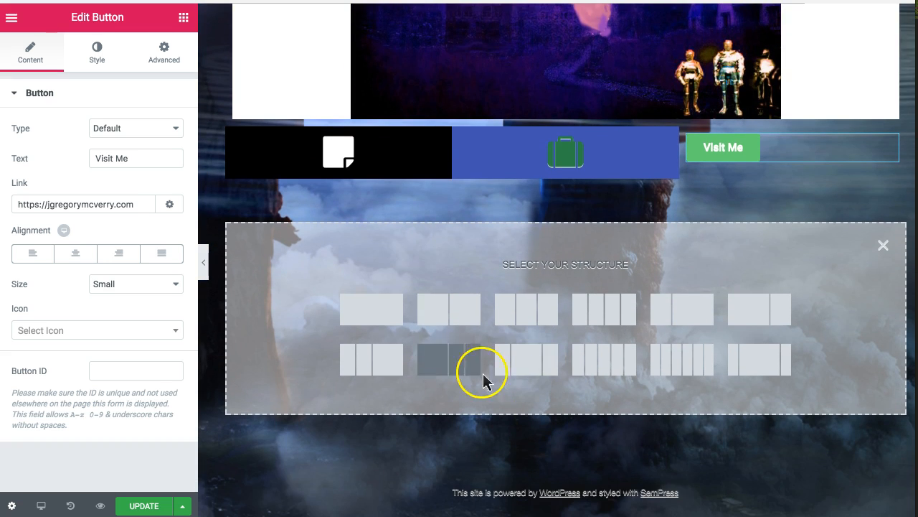
{"action": "left_click", "coordinate": [440, 361]}
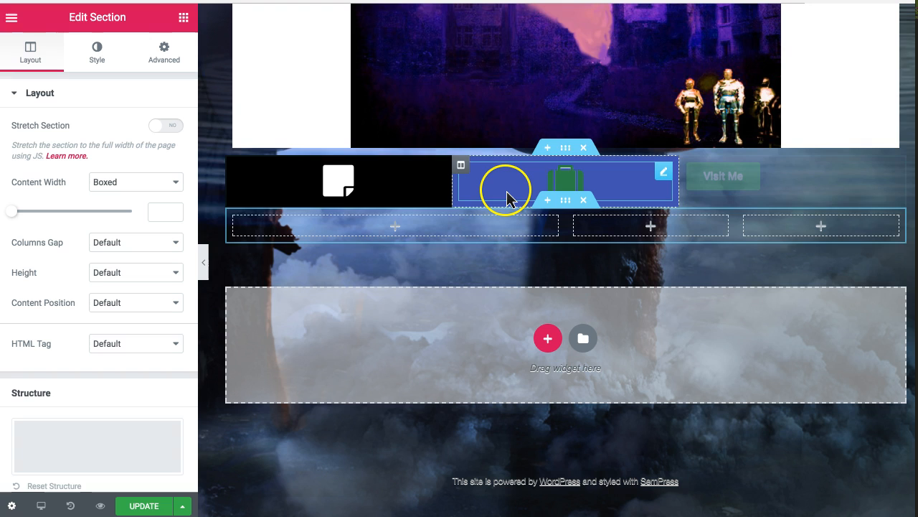
- Place the WordPress Recent Posts widget in the new section's wide first column and title it "My Rambling"
{"action": "left_click", "coordinate": [397, 228]}
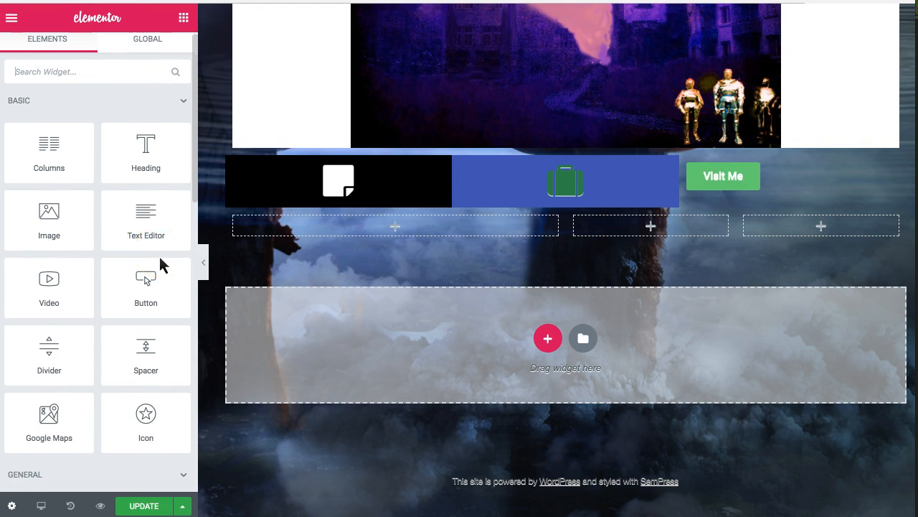
{"action": "scroll", "coordinate": [161, 262], "scroll_direction": "down", "scroll_amount": 10}
{"action": "scroll", "coordinate": [161, 264], "scroll_direction": "down", "scroll_amount": 3}
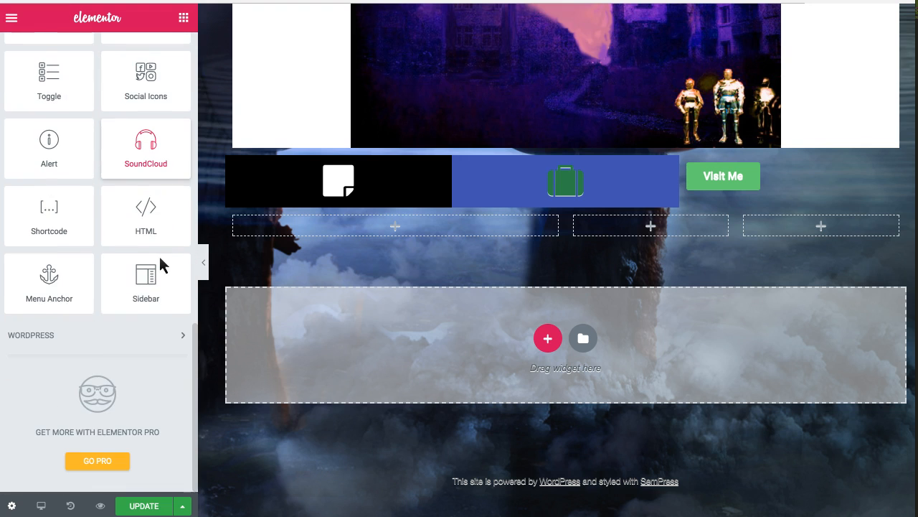
{"action": "left_click", "coordinate": [180, 337]}
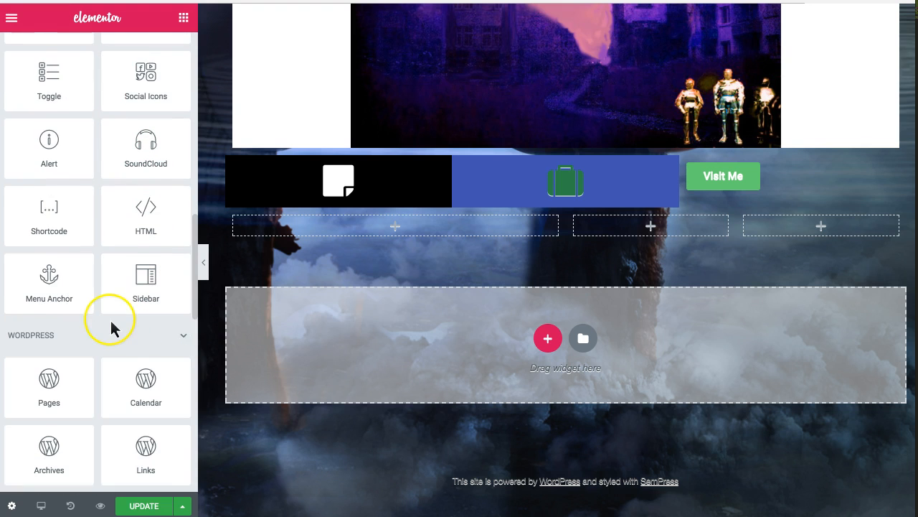
{"action": "scroll", "coordinate": [109, 318], "scroll_direction": "down", "scroll_amount": 4}
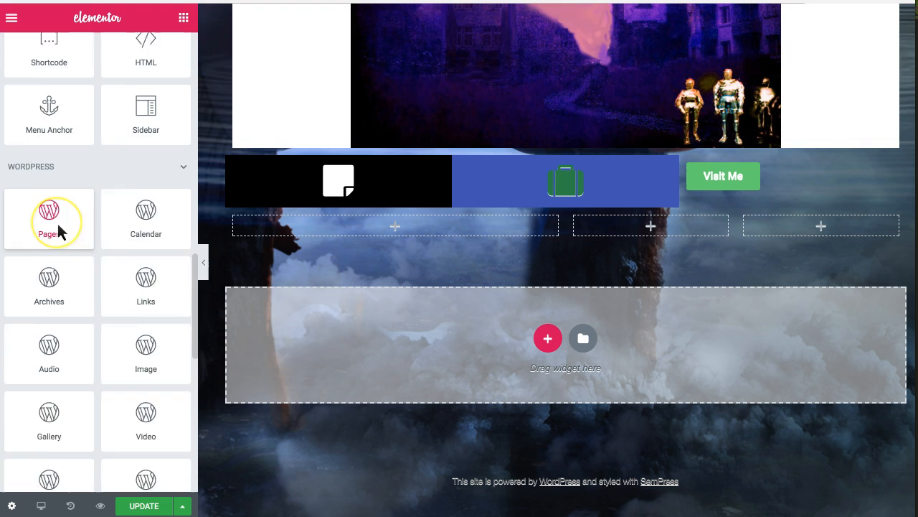
{"action": "scroll", "coordinate": [58, 233], "scroll_direction": "down", "scroll_amount": 5}
{"action": "scroll", "coordinate": [59, 244], "scroll_direction": "down", "scroll_amount": 3}
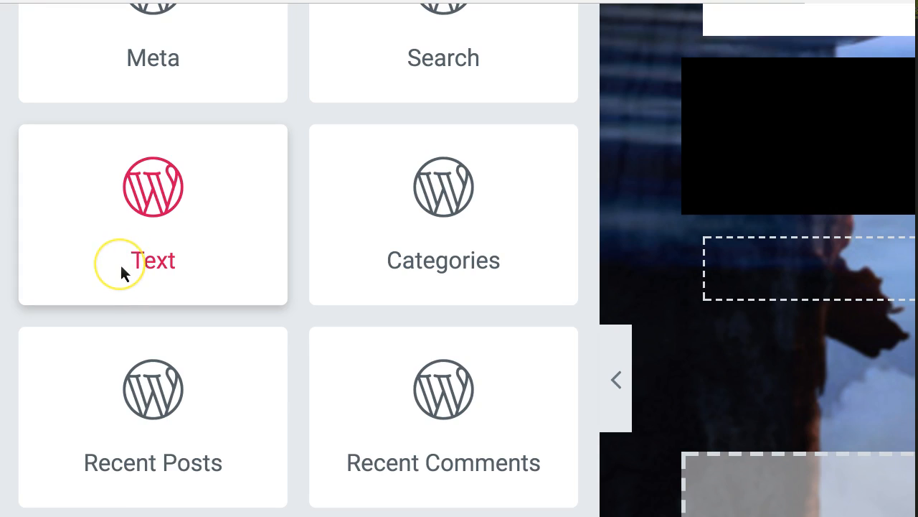
{"action": "scroll", "coordinate": [121, 267], "scroll_direction": "down", "scroll_amount": 1}
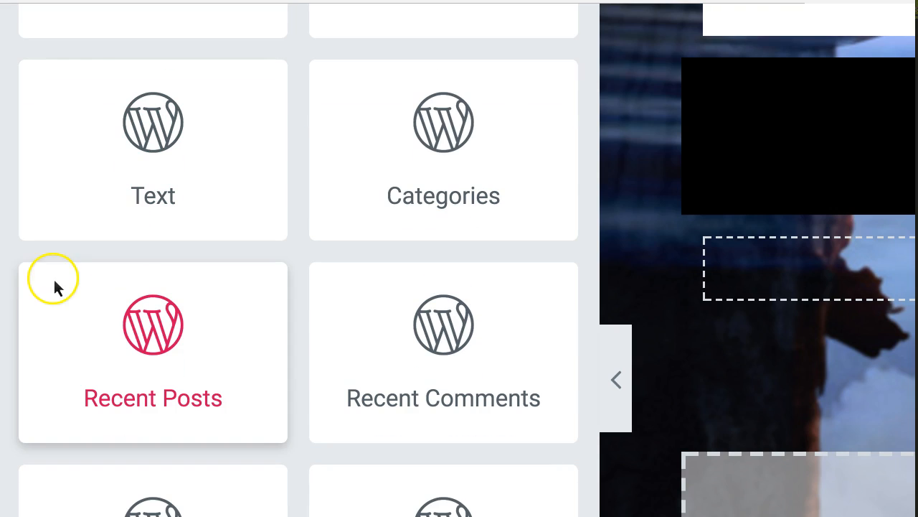
{"action": "scroll", "coordinate": [86, 294], "scroll_direction": "down", "scroll_amount": 1}
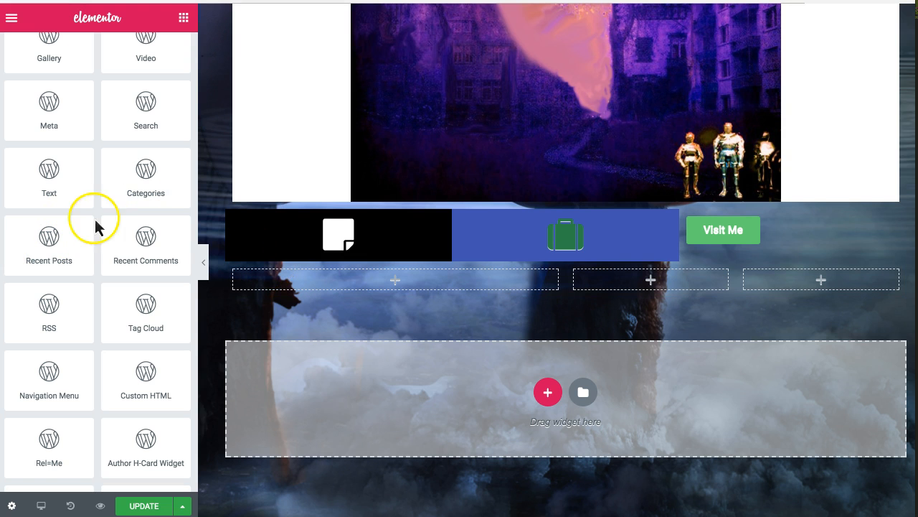
{"action": "left_click_drag", "start_coordinate": [41, 242], "coordinate": [328, 283]}
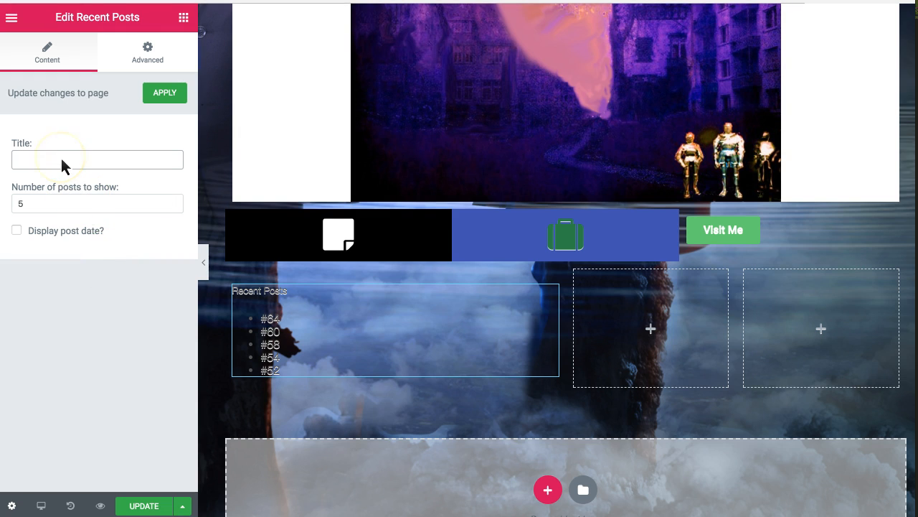
{"action": "type", "text": "M"}
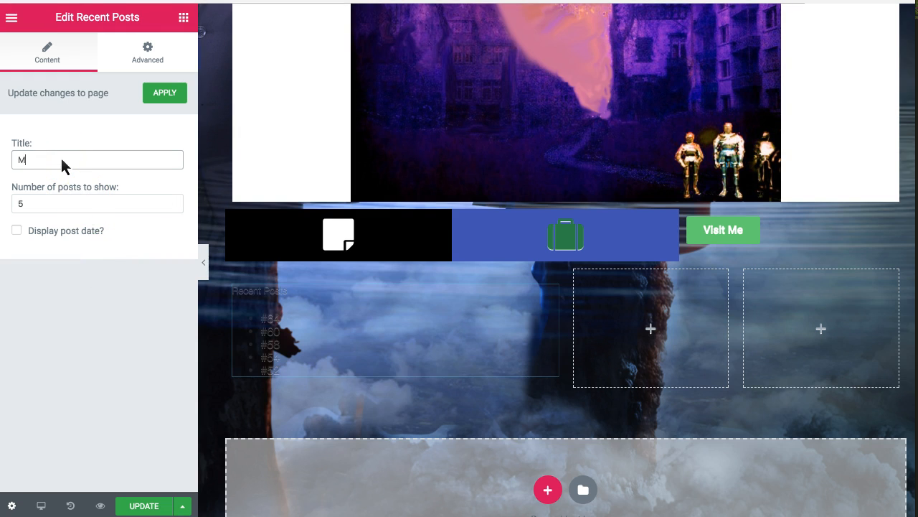
{"action": "type", "text": "y Rambling"}
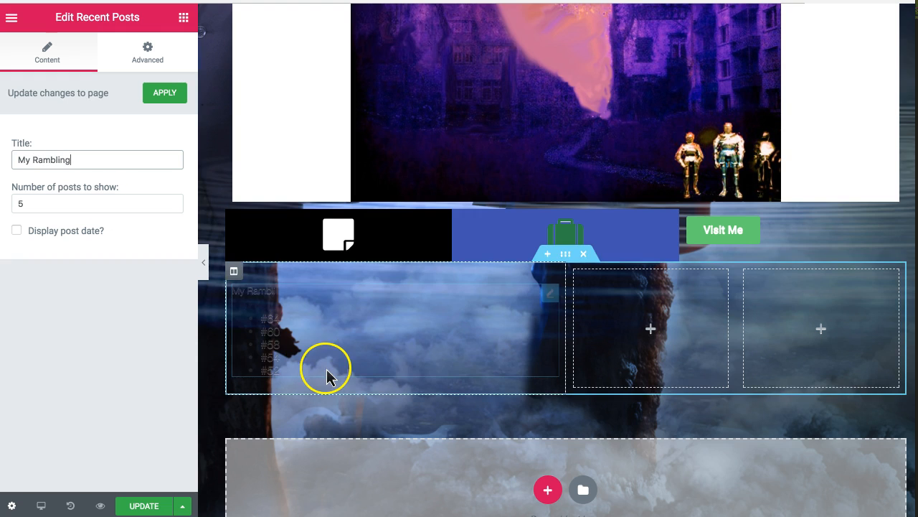
- Give the column holding the recent posts a classic normal-state background in white, #ffffff
{"action": "left_click", "coordinate": [234, 272]}
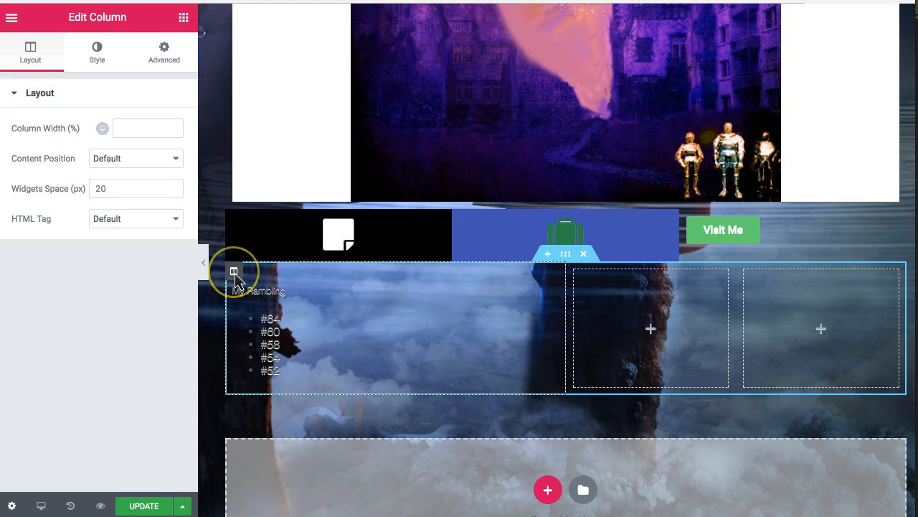
{"action": "left_click", "coordinate": [96, 54]}
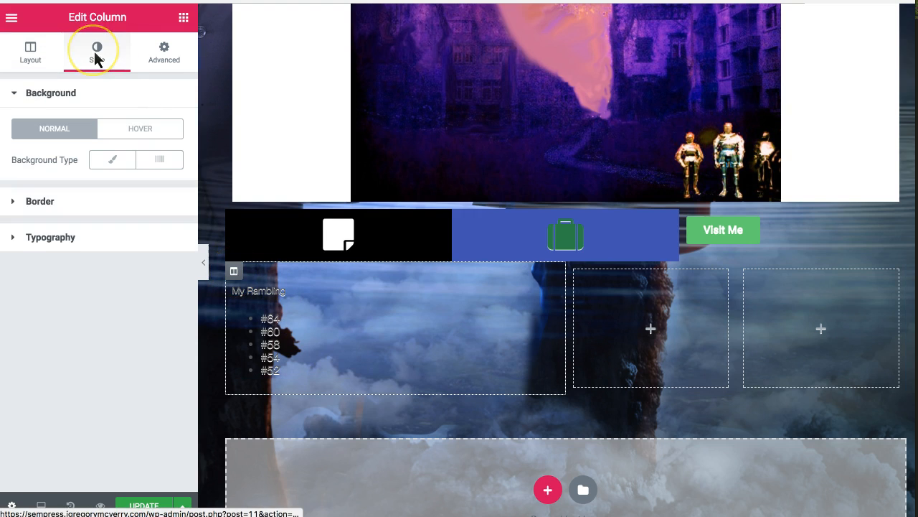
{"action": "left_click", "coordinate": [113, 160]}
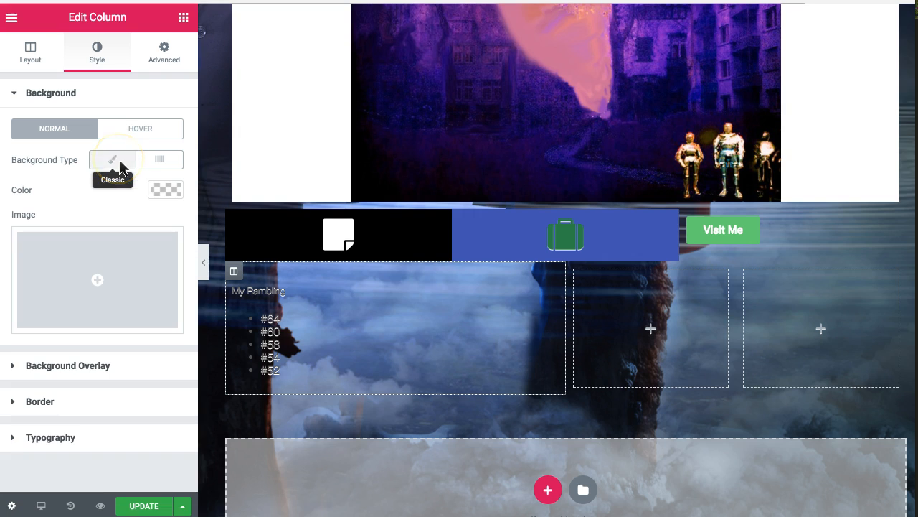
{"action": "left_click", "coordinate": [165, 191]}
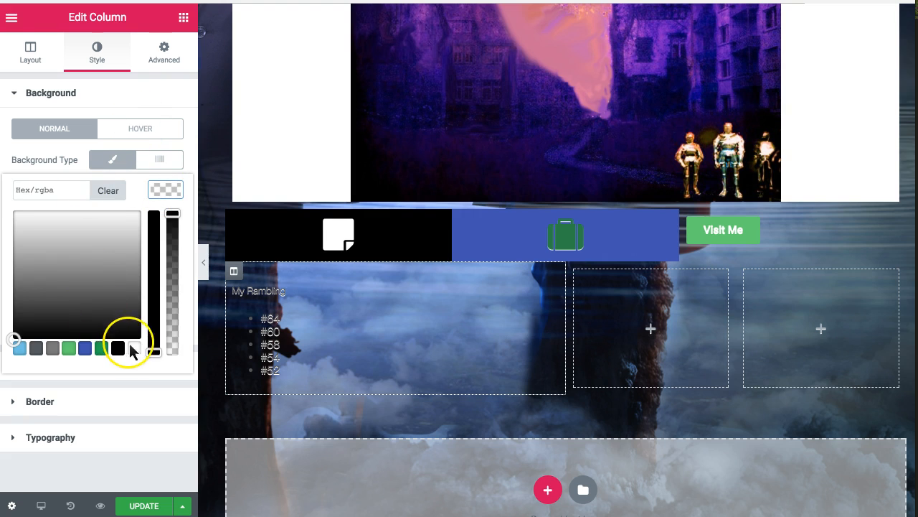
{"action": "left_click", "coordinate": [134, 349]}
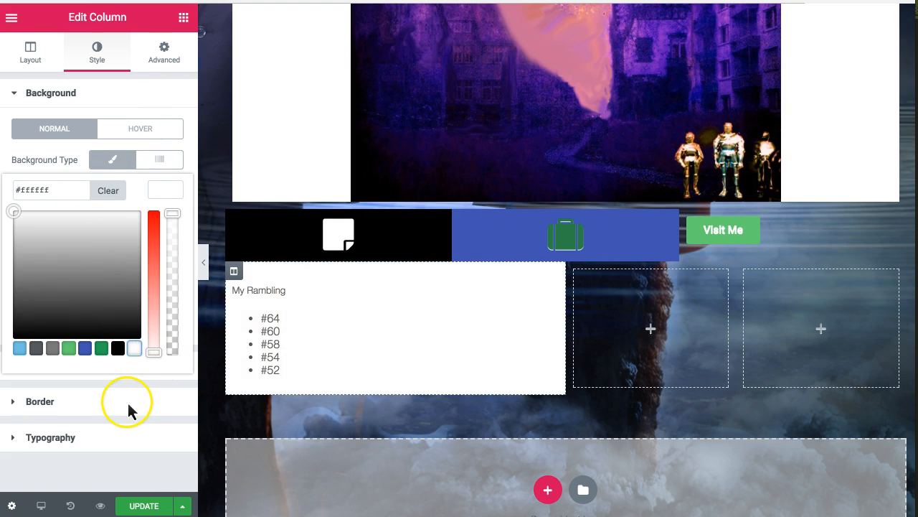
- Examine the recent posts column's advanced settings, including its Custom CSS section
{"action": "left_click", "coordinate": [162, 55]}
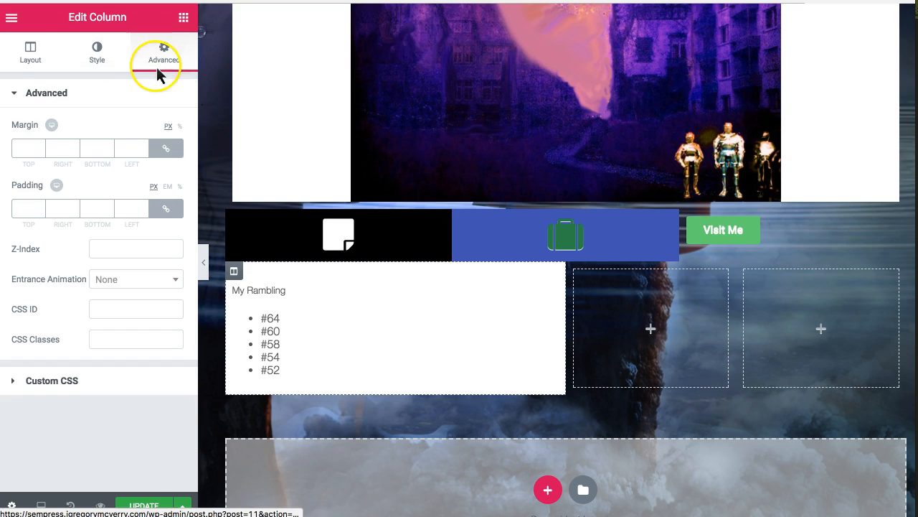
{"action": "left_click", "coordinate": [12, 382]}
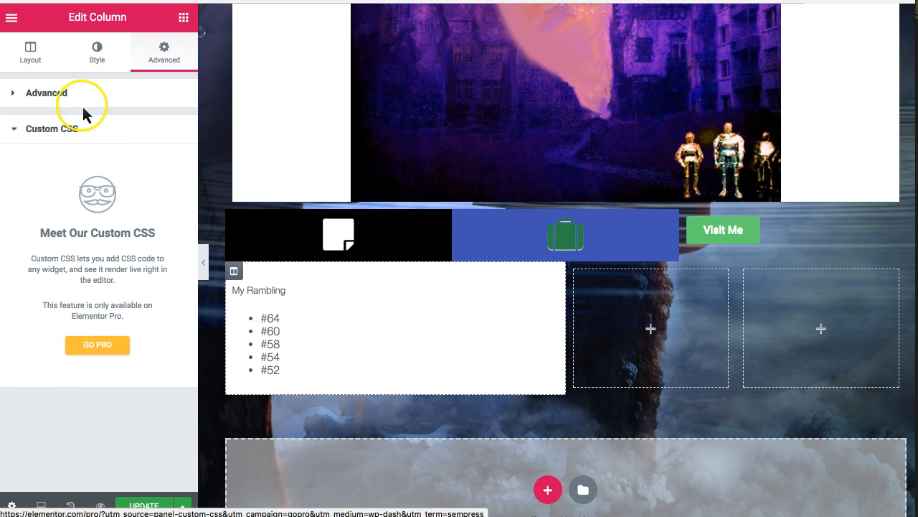
{"action": "left_click", "coordinate": [14, 134]}
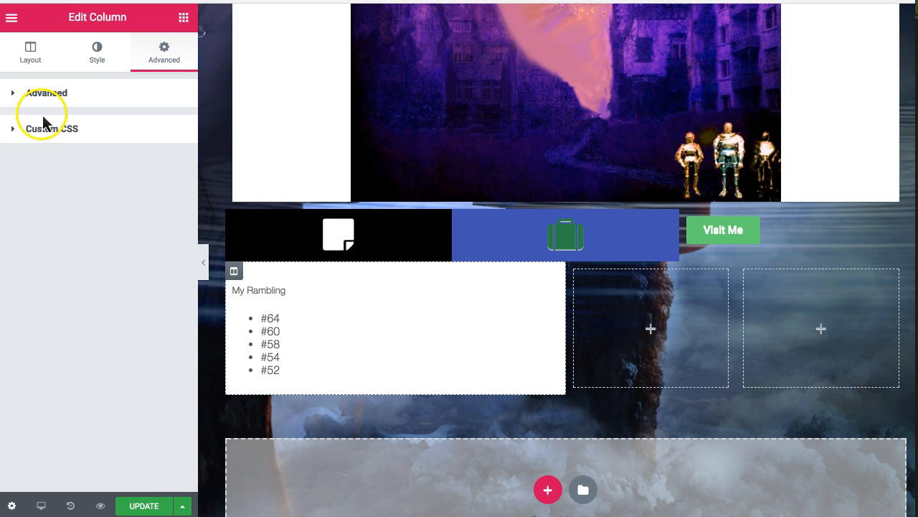
- Examine the available basic, general and WordPress widgets for the empty middle column beside the recent posts
{"action": "left_click", "coordinate": [649, 327]}
{"action": "scroll", "coordinate": [138, 313], "scroll_direction": "down", "scroll_amount": 4}
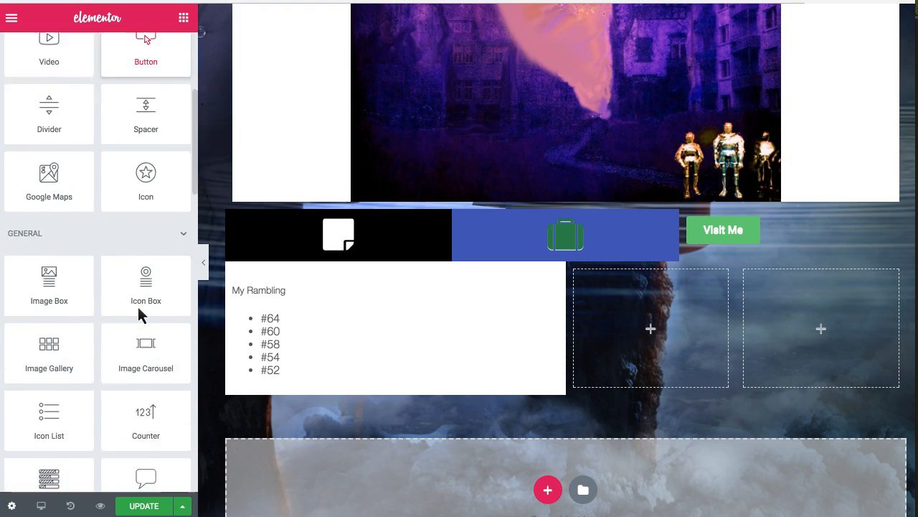
{"action": "scroll", "coordinate": [138, 314], "scroll_direction": "up", "scroll_amount": 4}
{"action": "scroll", "coordinate": [138, 313], "scroll_direction": "down", "scroll_amount": 10}
{"action": "scroll", "coordinate": [139, 314], "scroll_direction": "down", "scroll_amount": 3}
{"action": "scroll", "coordinate": [138, 311], "scroll_direction": "up", "scroll_amount": 13}
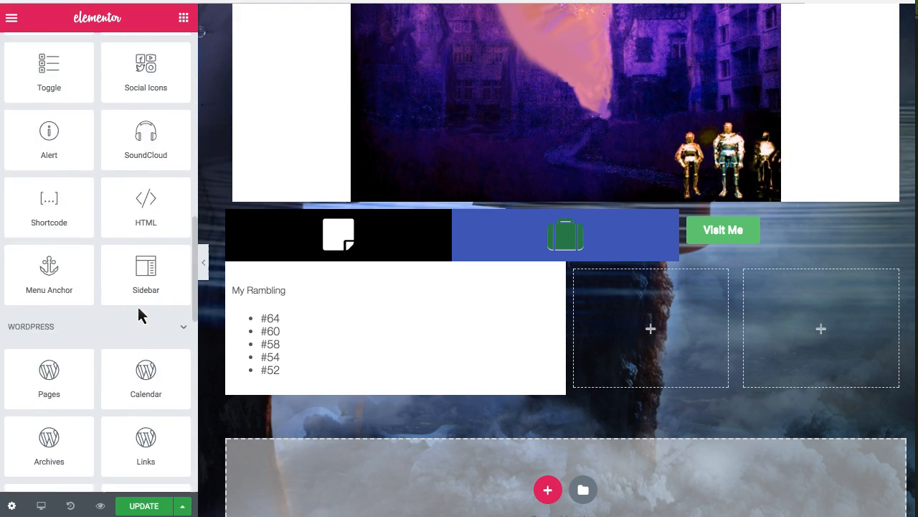
{"action": "left_click", "coordinate": [82, 60]}
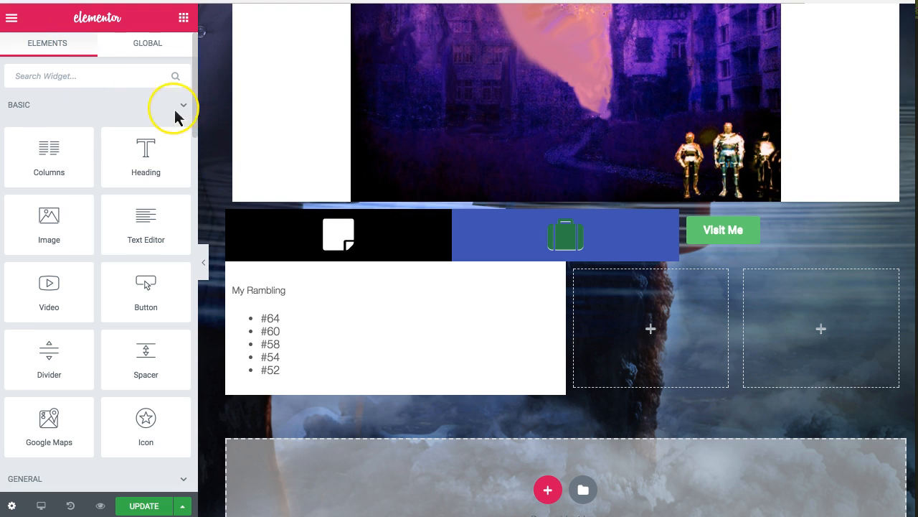
{"action": "scroll", "coordinate": [175, 109], "scroll_direction": "down", "scroll_amount": 12}
{"action": "scroll", "coordinate": [175, 109], "scroll_direction": "down", "scroll_amount": 10}
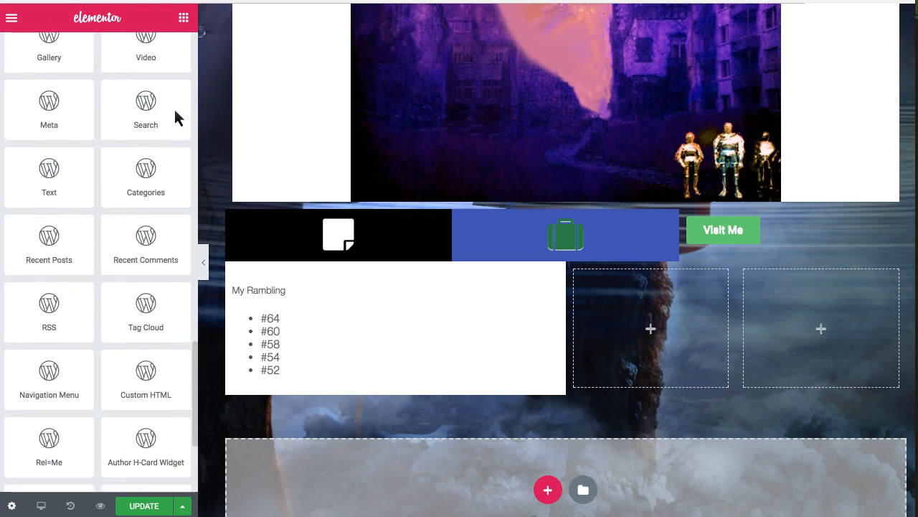
{"action": "scroll", "coordinate": [175, 110], "scroll_direction": "down", "scroll_amount": 2}
{"action": "scroll", "coordinate": [147, 205], "scroll_direction": "down", "scroll_amount": 2}
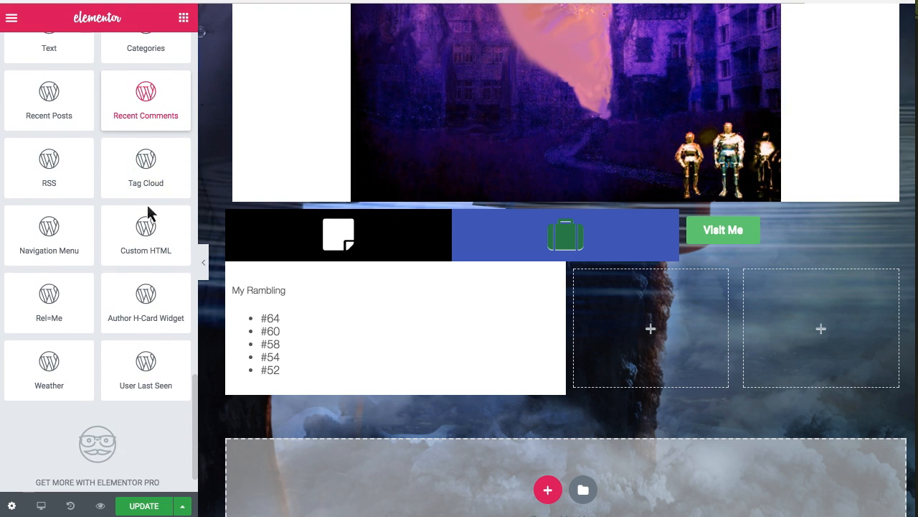
{"action": "scroll", "coordinate": [148, 205], "scroll_direction": "down", "scroll_amount": 2}
{"action": "scroll", "coordinate": [147, 204], "scroll_direction": "up", "scroll_amount": 10}
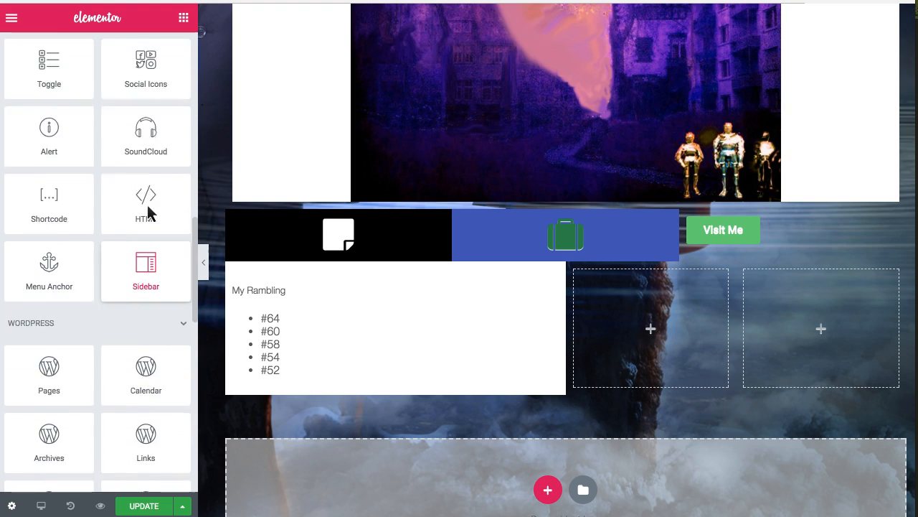
{"action": "scroll", "coordinate": [147, 215], "scroll_direction": "up", "scroll_amount": 7}
{"action": "scroll", "coordinate": [148, 242], "scroll_direction": "up", "scroll_amount": 5}
{"action": "left_click", "coordinate": [170, 122]}
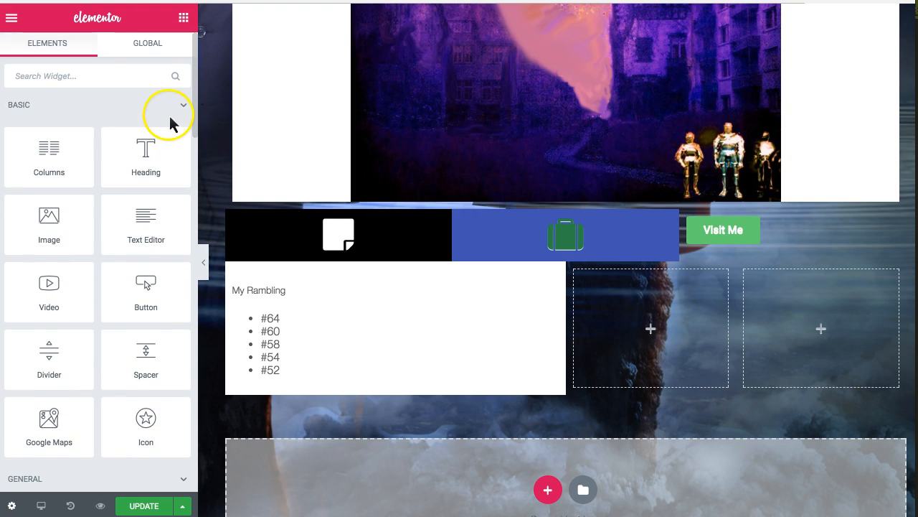
- Collapse the basic widgets category and place the WordPress Author H-Card Widget in the middle column beside the recent posts
{"action": "left_click", "coordinate": [184, 106]}
{"action": "scroll", "coordinate": [146, 147], "scroll_direction": "down", "scroll_amount": 1}
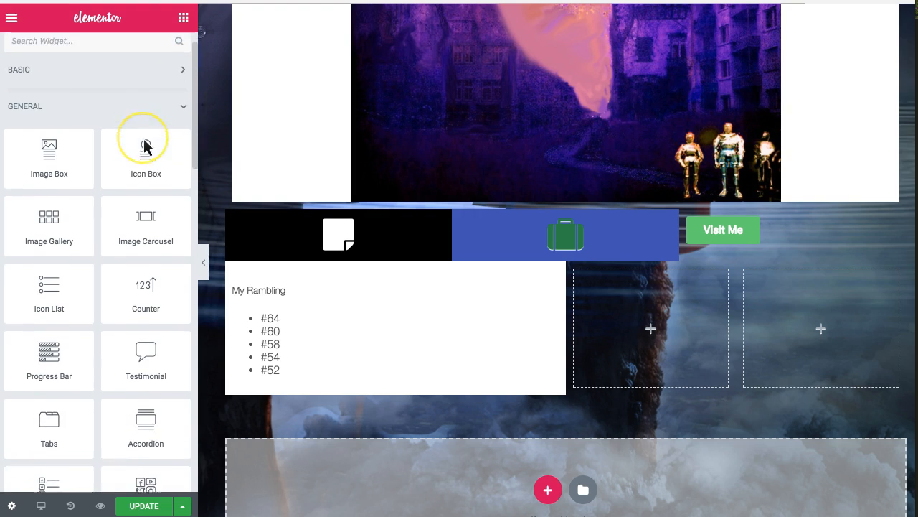
{"action": "scroll", "coordinate": [145, 147], "scroll_direction": "down", "scroll_amount": 5}
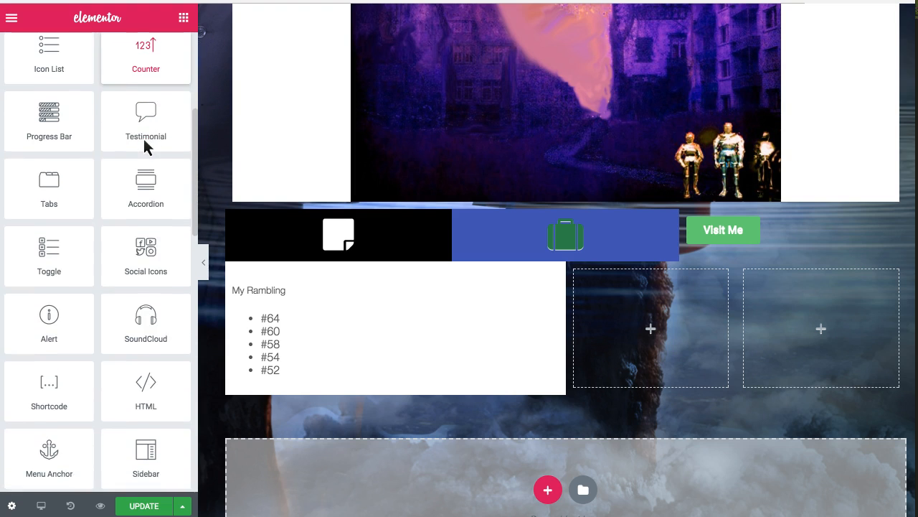
{"action": "scroll", "coordinate": [146, 147], "scroll_direction": "down", "scroll_amount": 5}
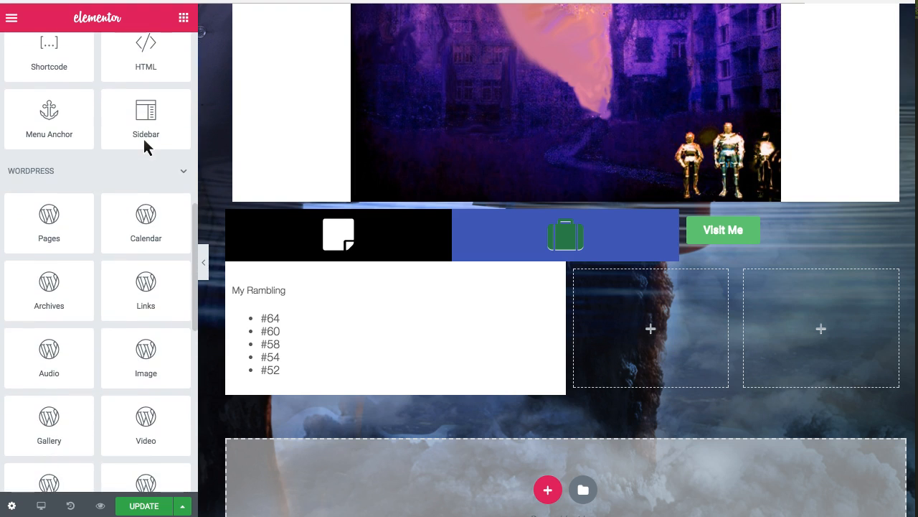
{"action": "scroll", "coordinate": [146, 147], "scroll_direction": "down", "scroll_amount": 5}
{"action": "scroll", "coordinate": [146, 147], "scroll_direction": "down", "scroll_amount": 5}
{"action": "scroll", "coordinate": [145, 147], "scroll_direction": "down", "scroll_amount": 3}
{"action": "left_click_drag", "start_coordinate": [160, 353], "coordinate": [668, 329]}
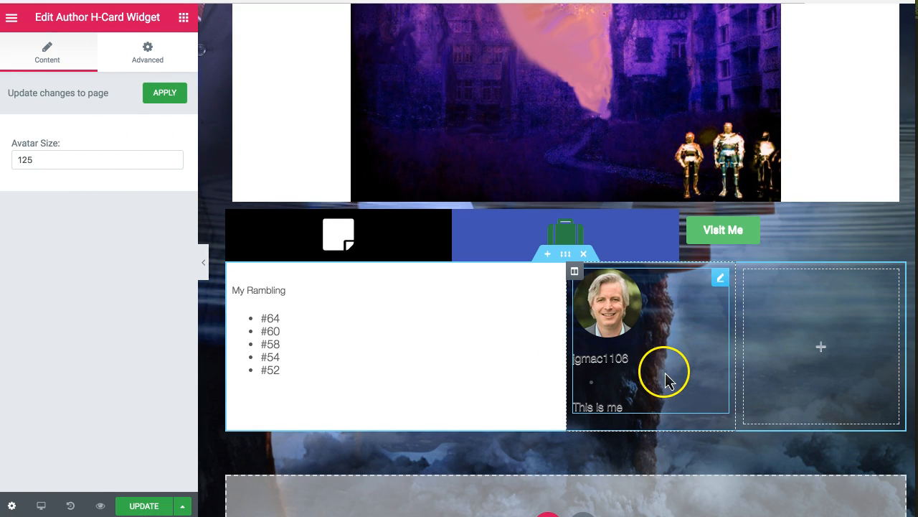
- Give the column holding the author card a classic normal-state background in white, #ffffff
{"action": "left_click", "coordinate": [147, 48]}
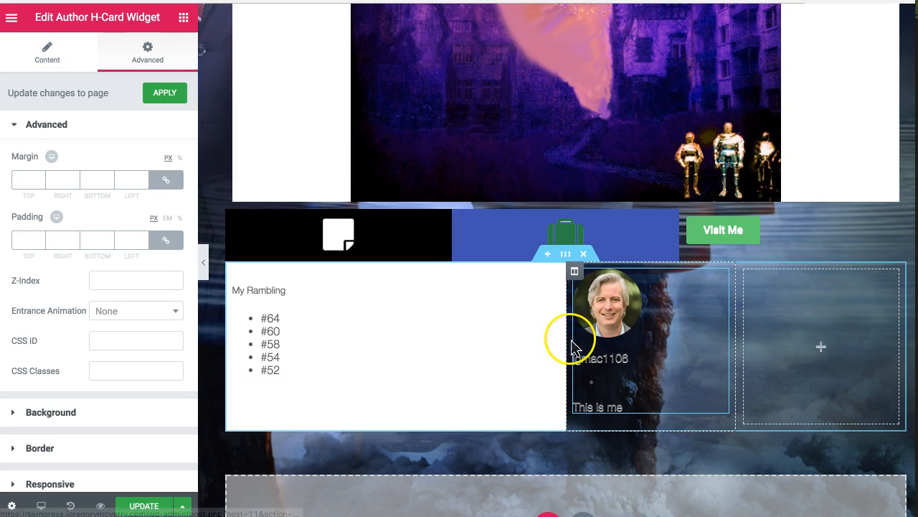
{"action": "left_click", "coordinate": [574, 271]}
{"action": "left_click", "coordinate": [98, 61]}
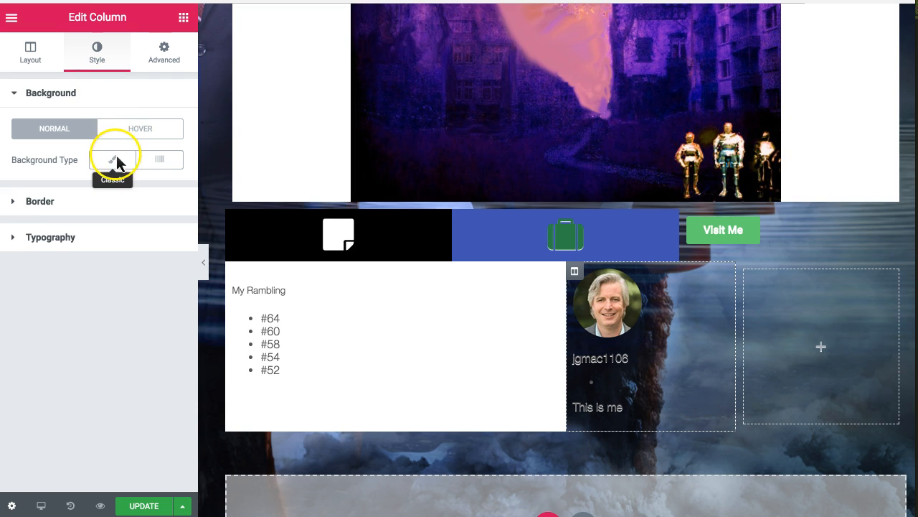
{"action": "left_click", "coordinate": [165, 56]}
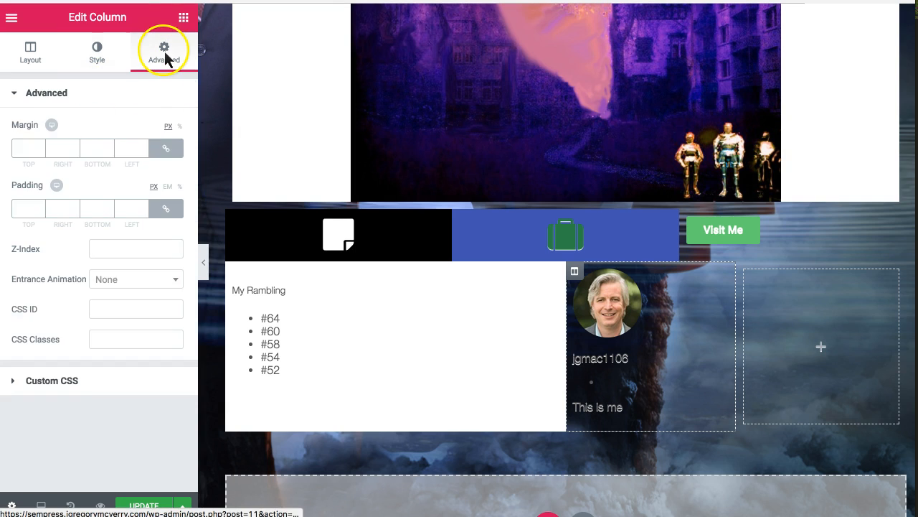
{"action": "left_click", "coordinate": [98, 55]}
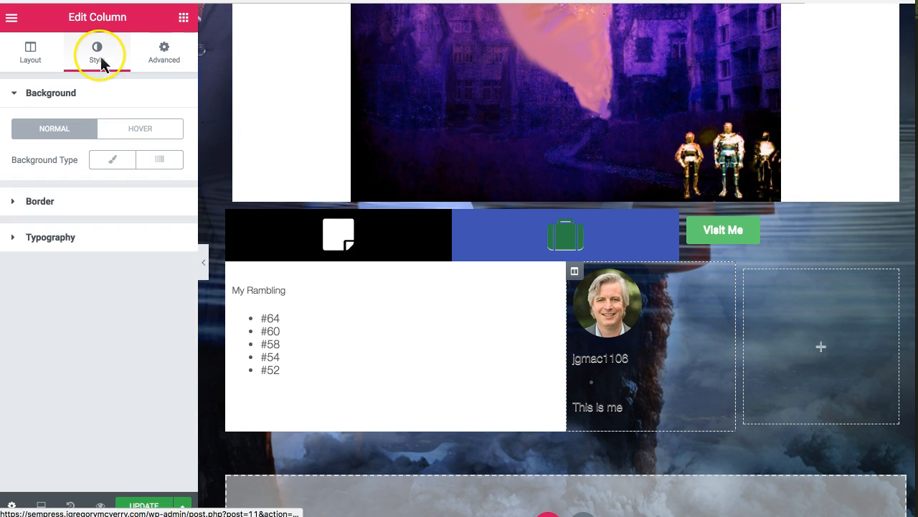
{"action": "left_click", "coordinate": [109, 166]}
{"action": "left_click", "coordinate": [159, 195]}
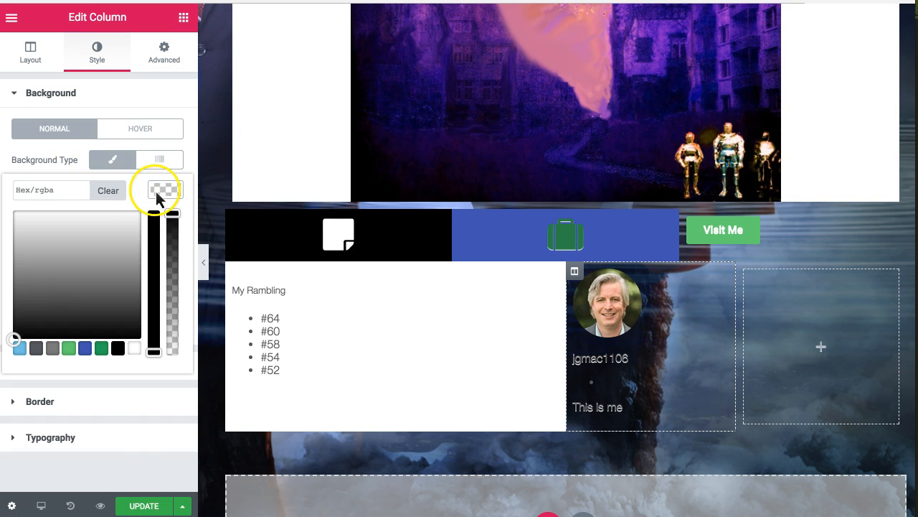
{"action": "left_click", "coordinate": [136, 349]}
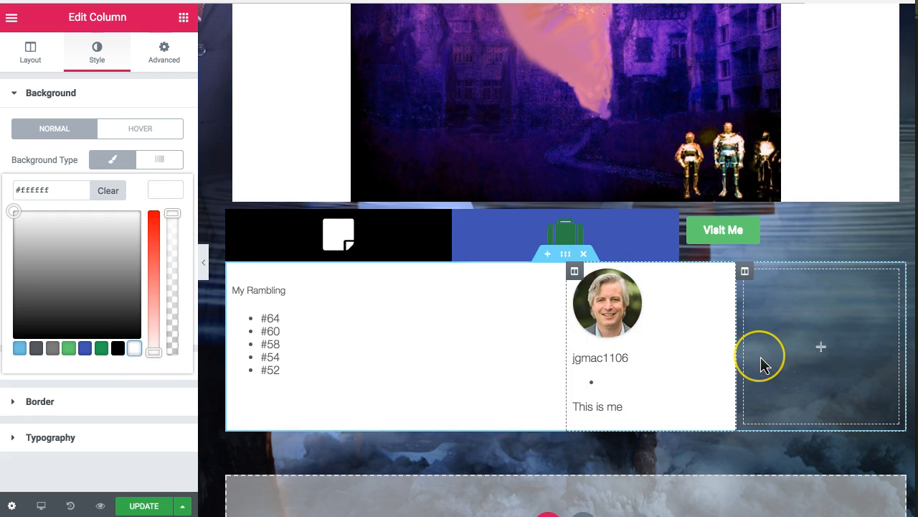
- Update the page with the new sections and review its layout in the editor
{"action": "left_click", "coordinate": [148, 505]}
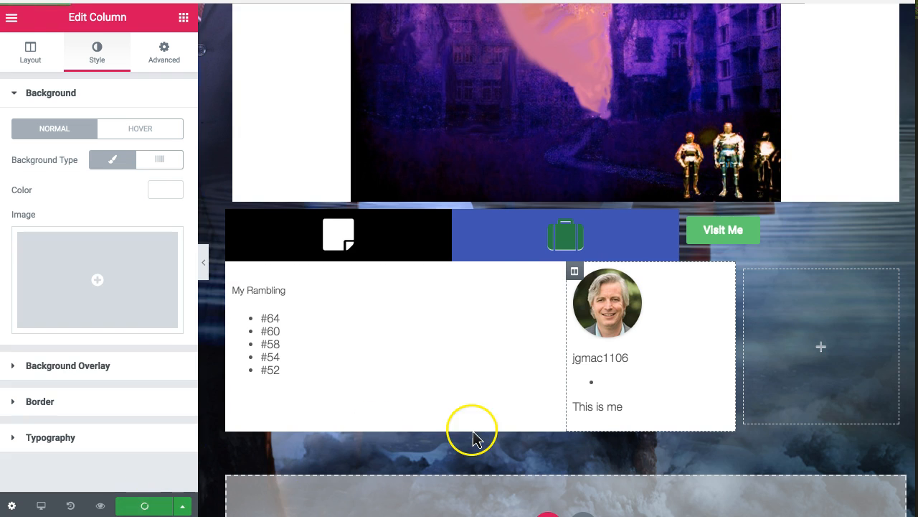
{"action": "scroll", "coordinate": [473, 431], "scroll_direction": "up", "scroll_amount": 6}
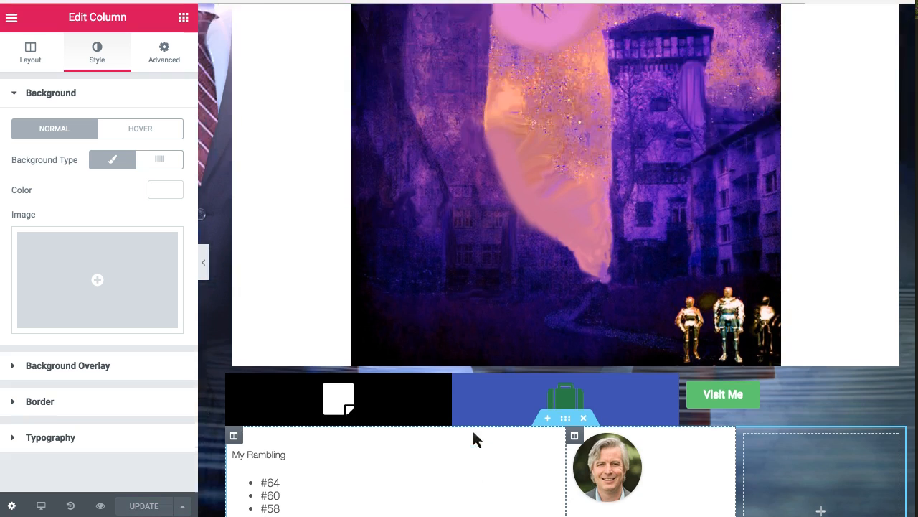
{"action": "scroll", "coordinate": [437, 197], "scroll_direction": "down", "scroll_amount": 10}
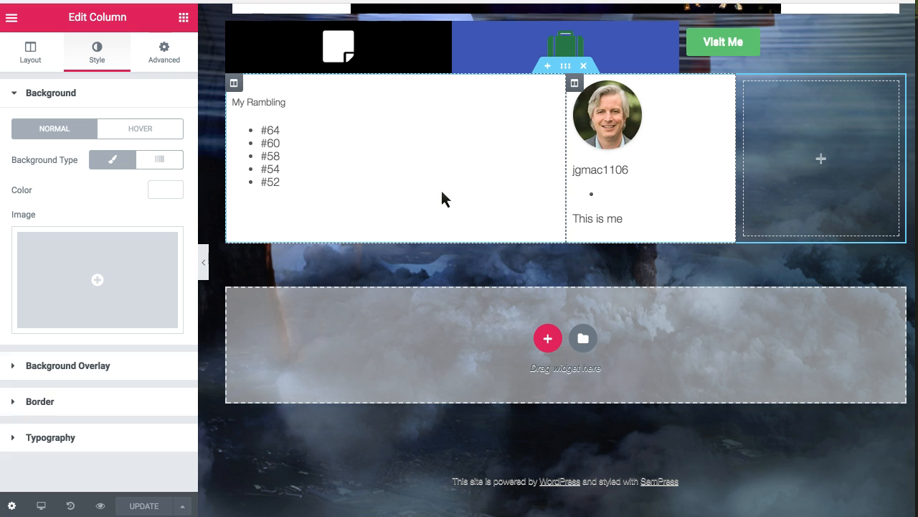
{"action": "scroll", "coordinate": [442, 199], "scroll_direction": "up", "scroll_amount": 10}
- Switch to the live SemPress home page and examine its layout from the header to the author card
{"action": "left_click", "coordinate": [383, 62]}
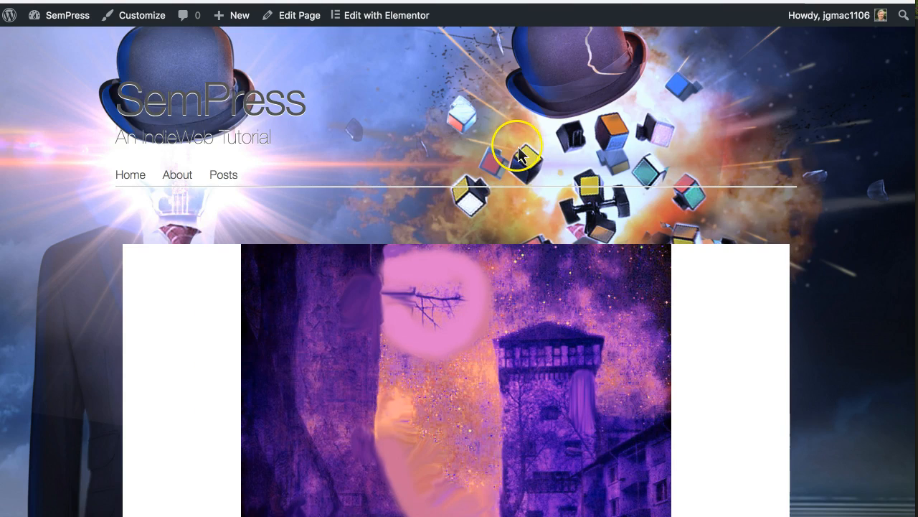
{"action": "scroll", "coordinate": [518, 148], "scroll_direction": "down", "scroll_amount": 10}
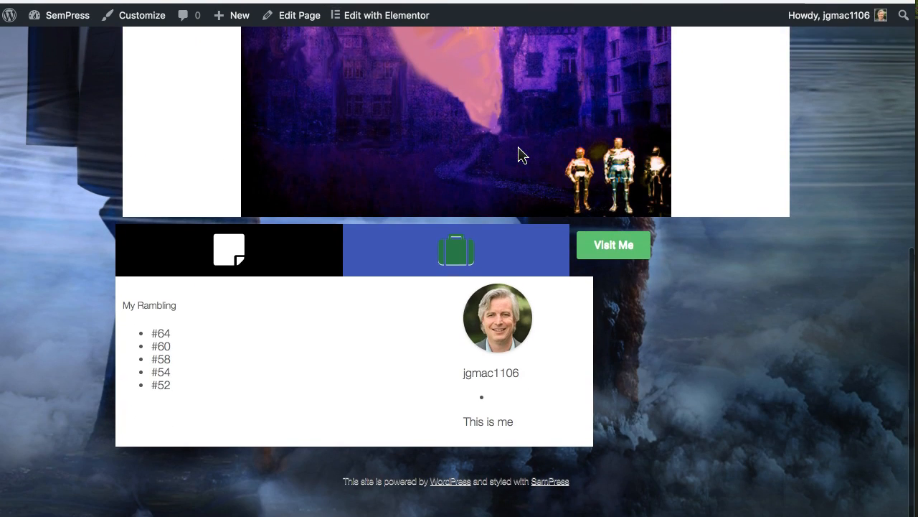
{"action": "scroll", "coordinate": [520, 155], "scroll_direction": "up", "scroll_amount": 10}
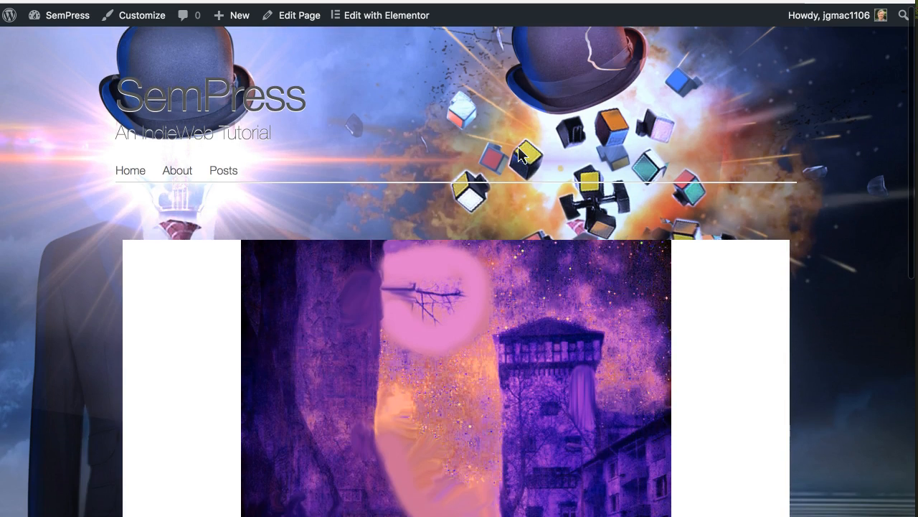
{"action": "scroll", "coordinate": [518, 154], "scroll_direction": "down", "scroll_amount": 4}
{"action": "scroll", "coordinate": [512, 147], "scroll_direction": "up", "scroll_amount": 4}
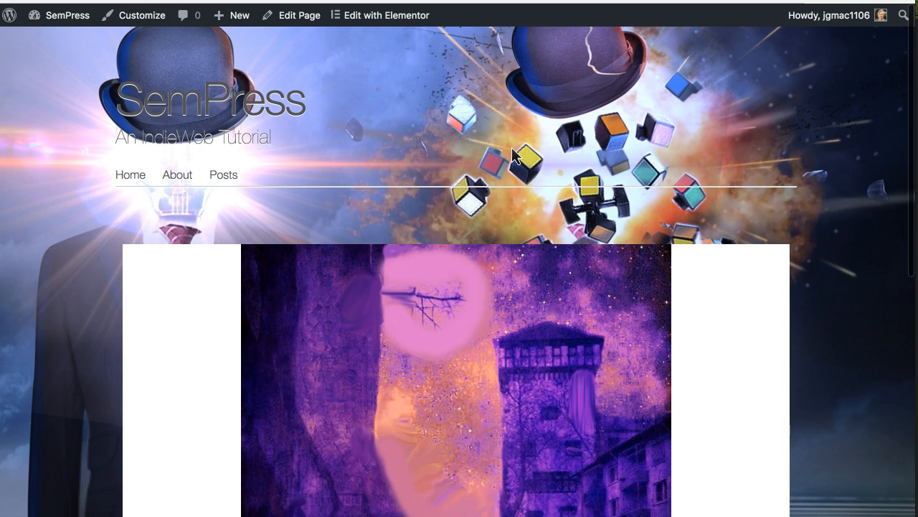